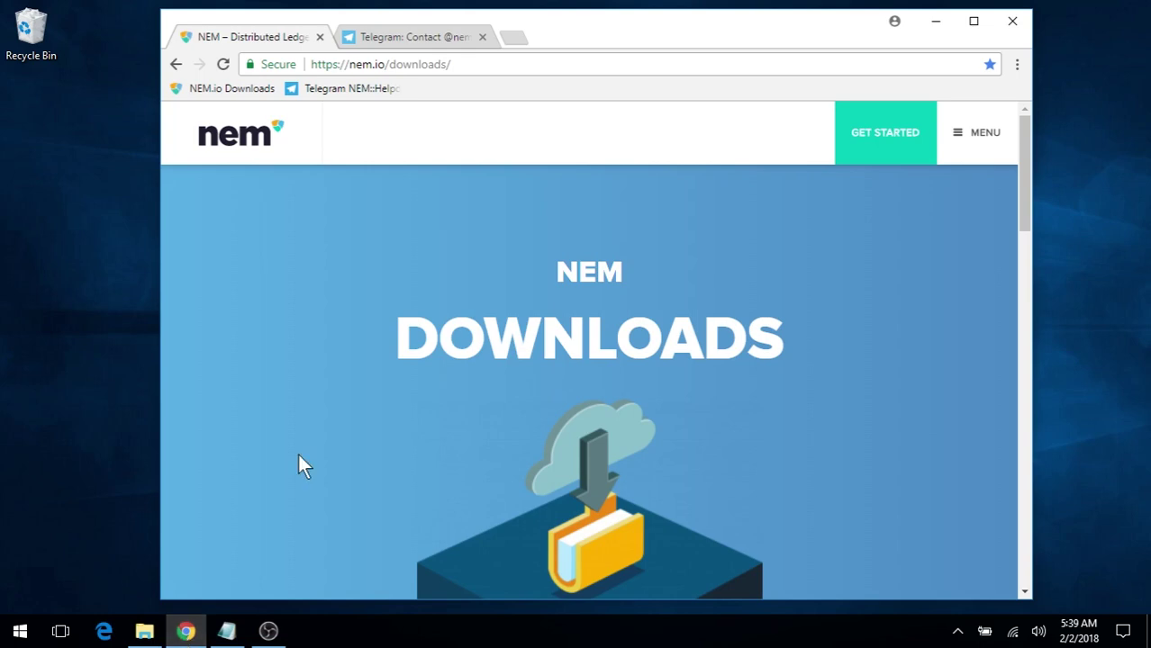
# - Start the Windows Nano Wallet v2.0.14 download from the Desktop Client section, then cancel it
pyautogui.moveTo(451, 70); pyautogui.dragTo(302, 73)
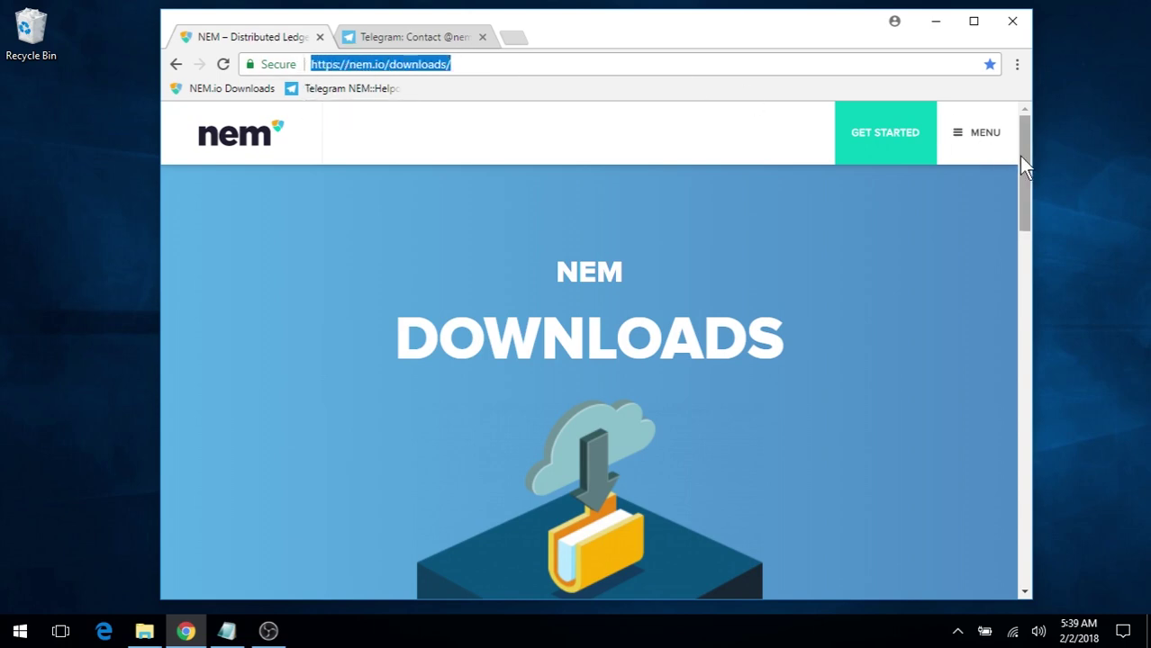
pyautogui.moveTo(1025, 162); pyautogui.dragTo(1011, 282)
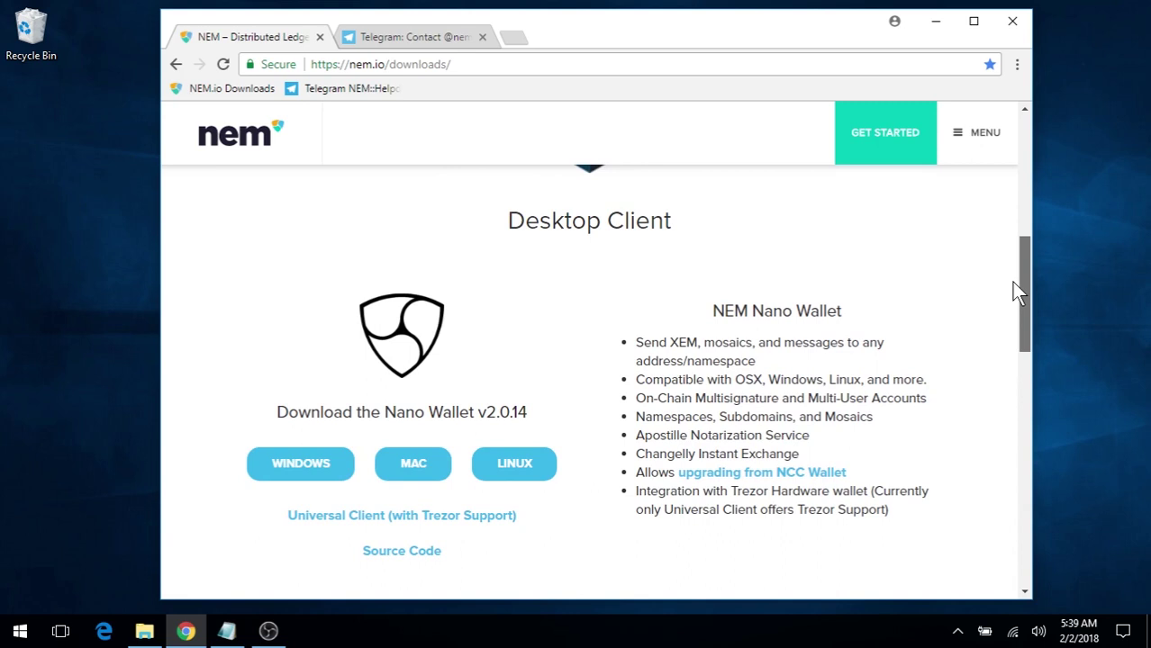
pyautogui.moveTo(1011, 282); pyautogui.dragTo(1010, 282)
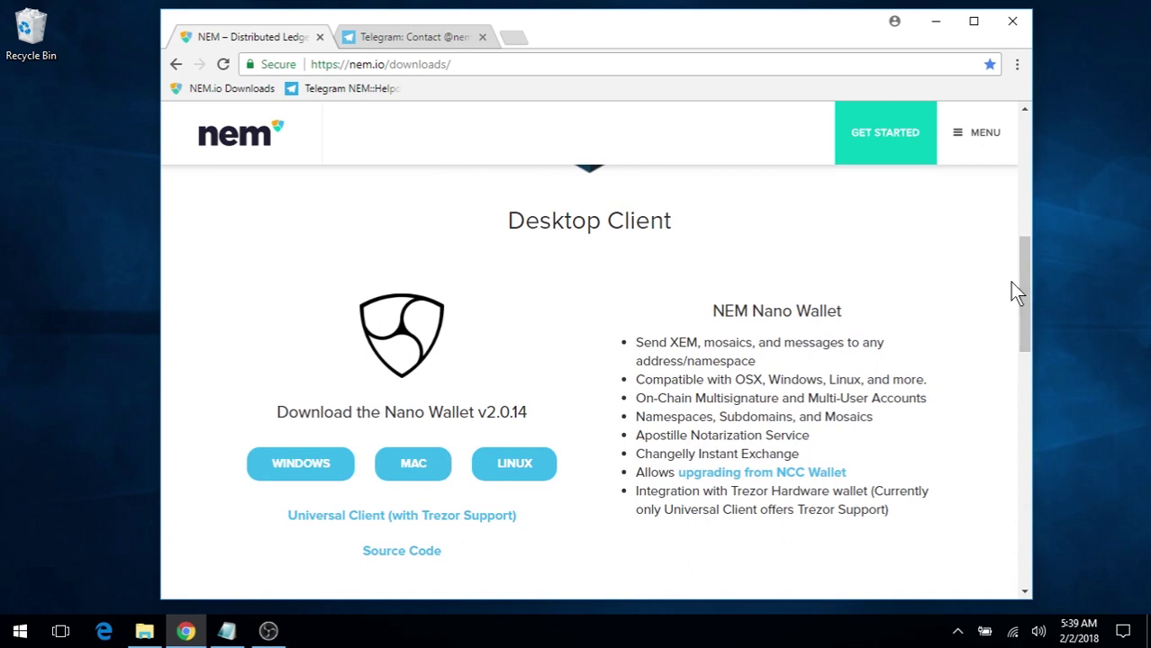
pyautogui.click(311, 469)
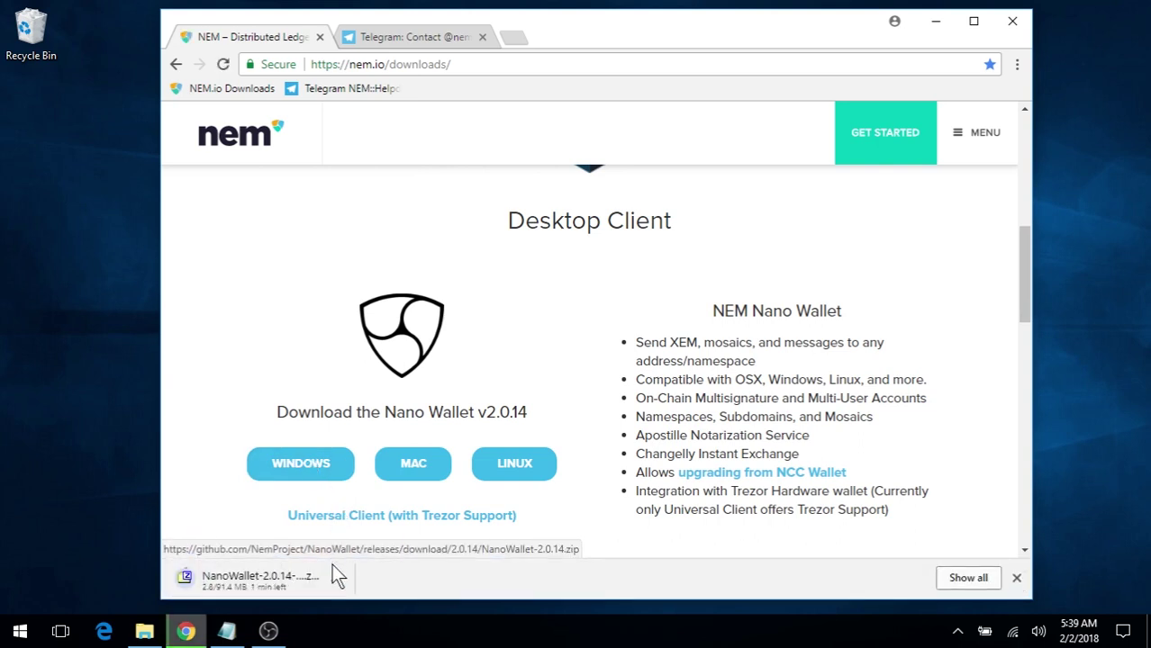
pyautogui.click(335, 579)
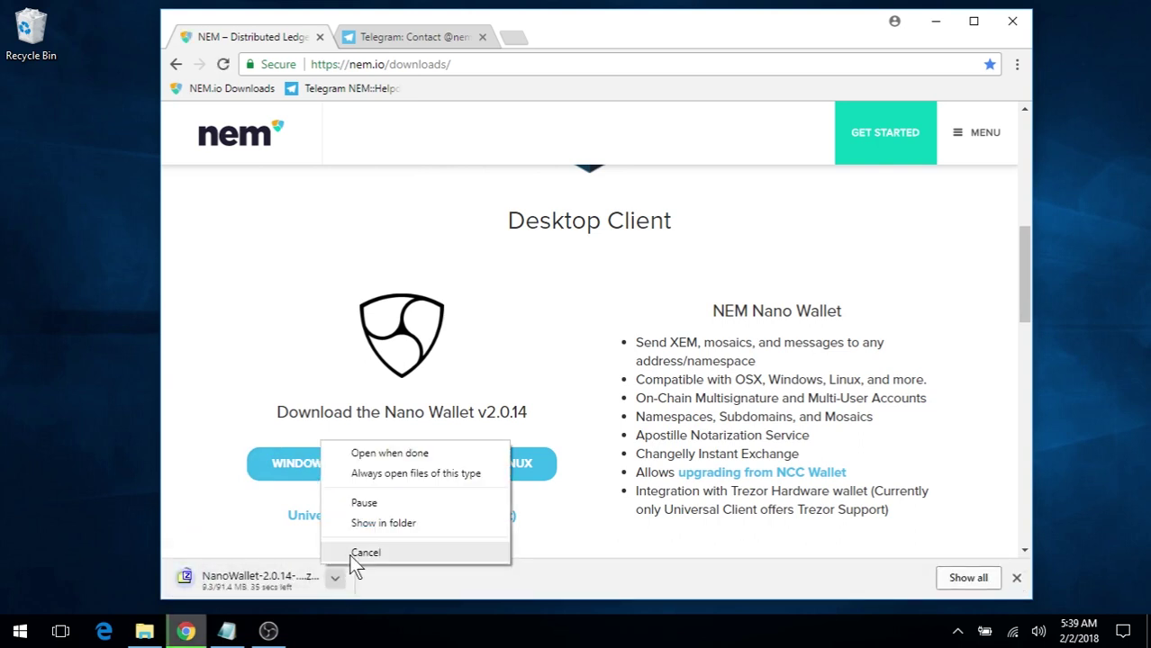
pyautogui.click(348, 553)
# - In Downloads, extract the NanoWallet-2.0.14-win64 zip with 7-Zip Extract Here
pyautogui.moveTo(144, 631)
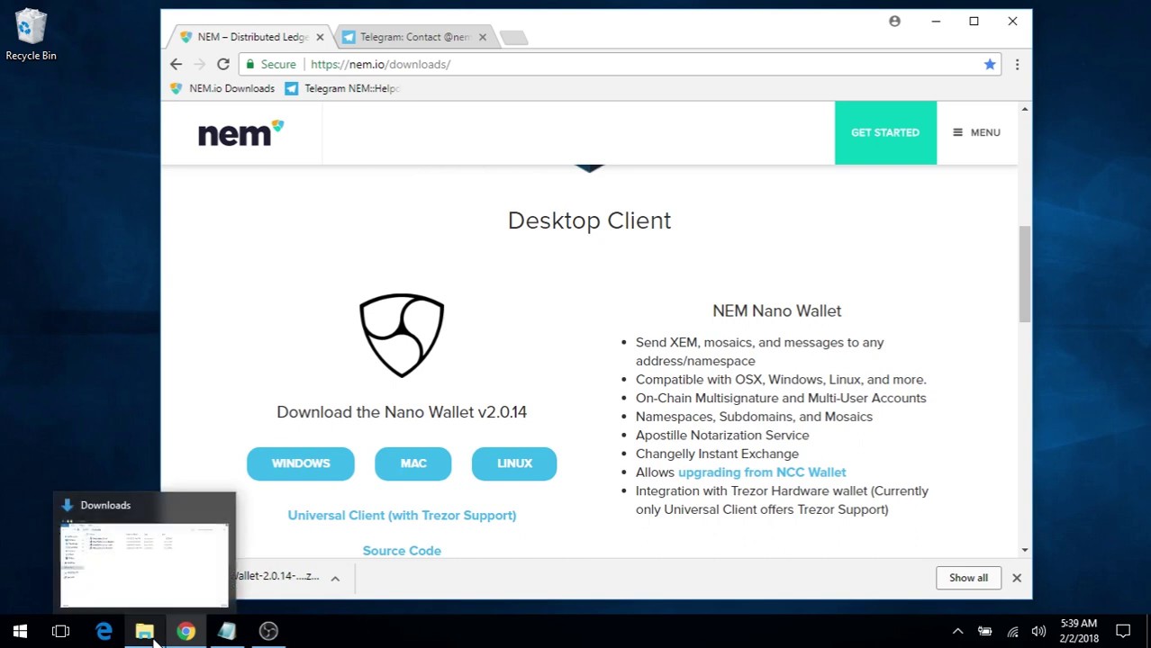
pyautogui.click(168, 543)
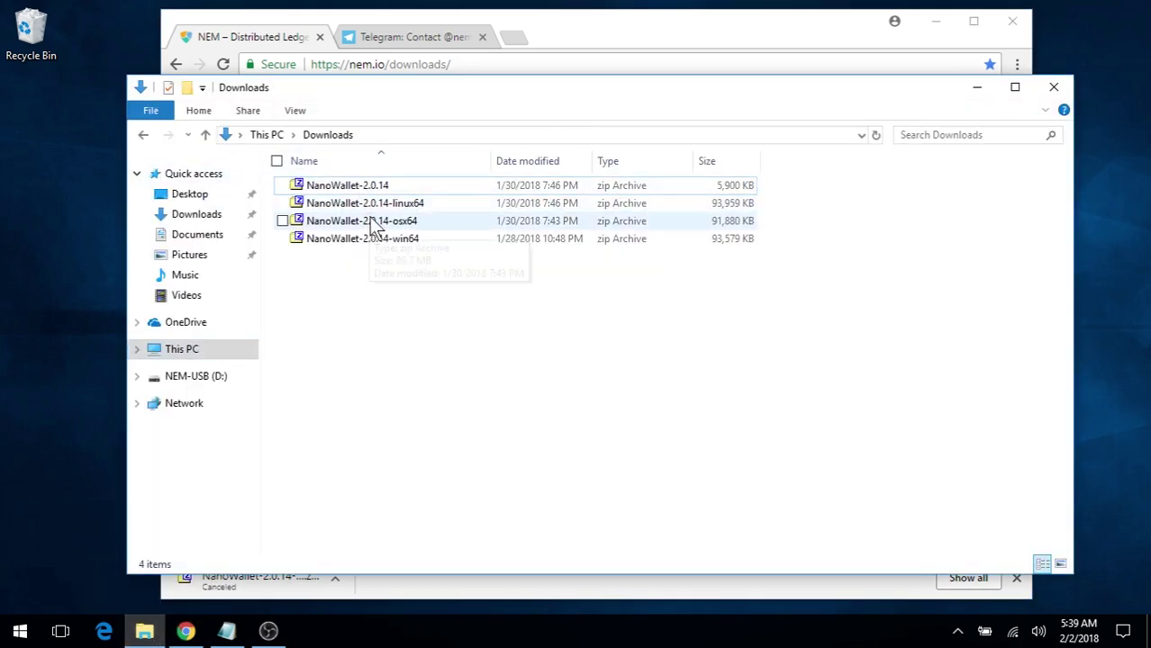
pyautogui.click(430, 191)
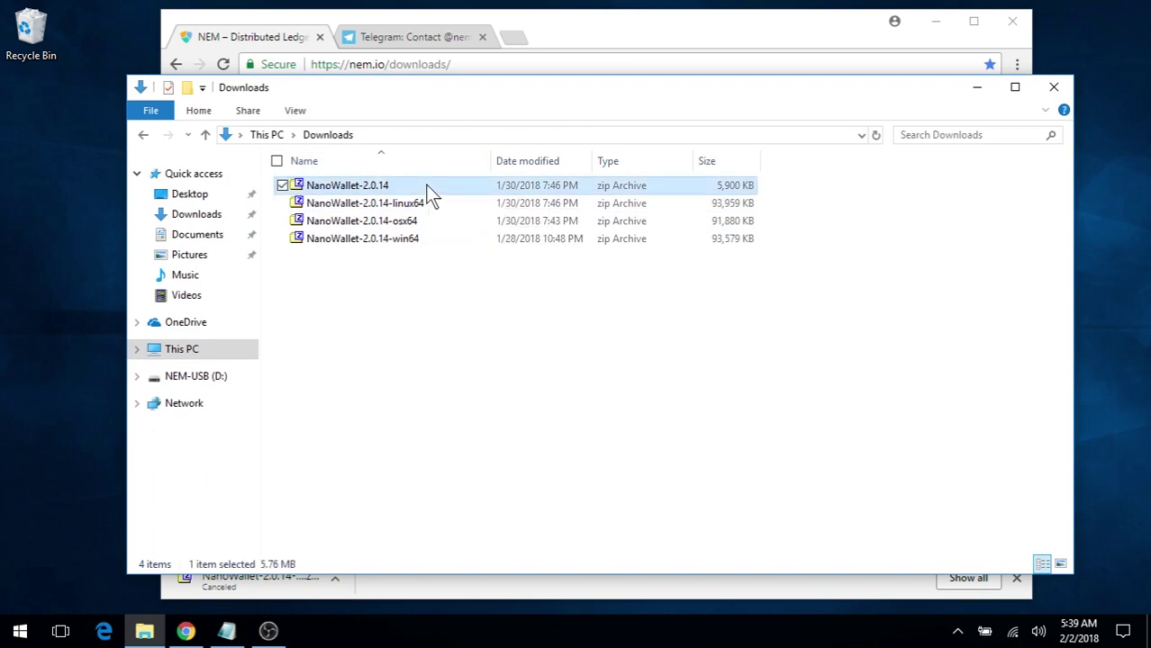
pyautogui.click(439, 208)
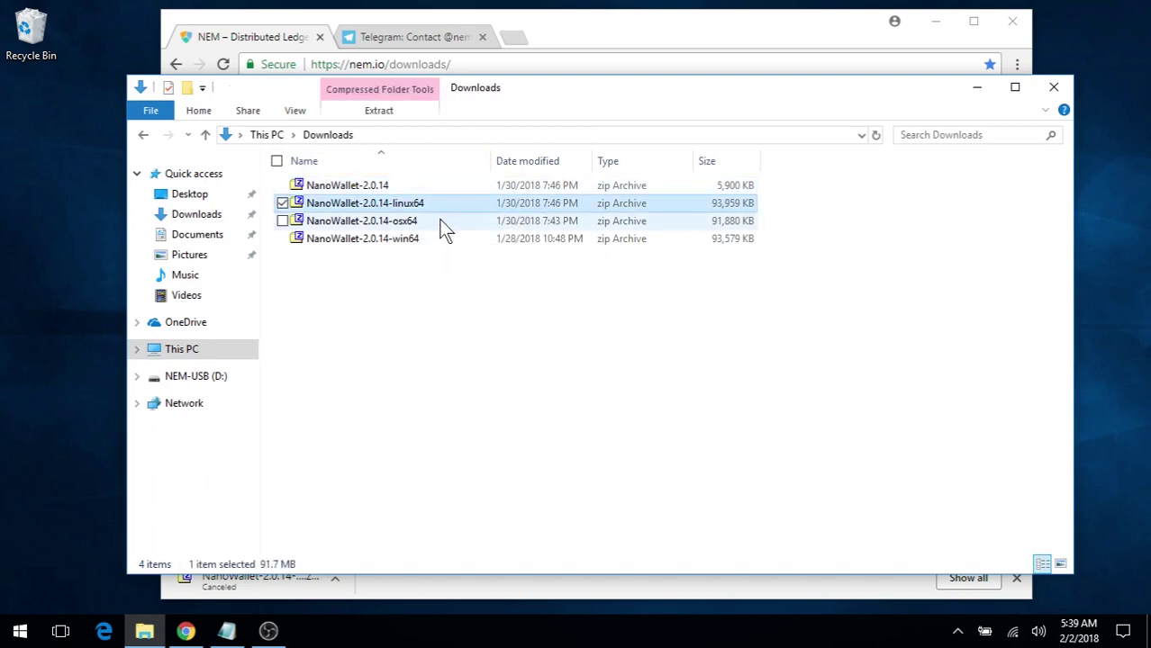
pyautogui.click(438, 220)
pyautogui.click(431, 239)
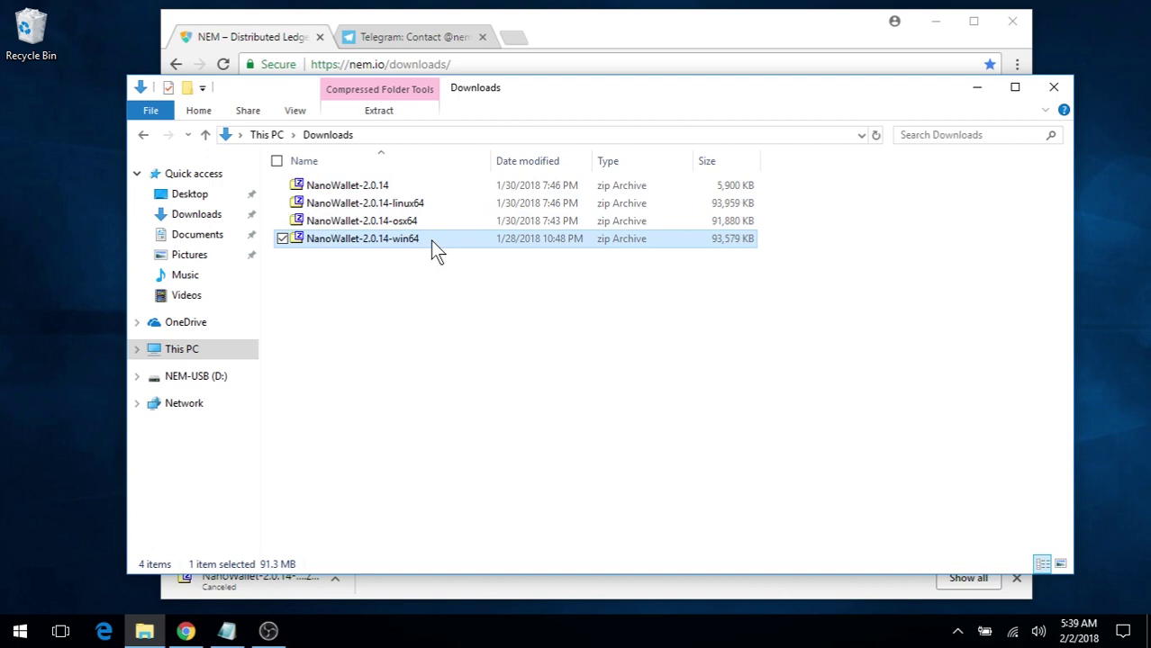
pyautogui.rightClick(321, 241)
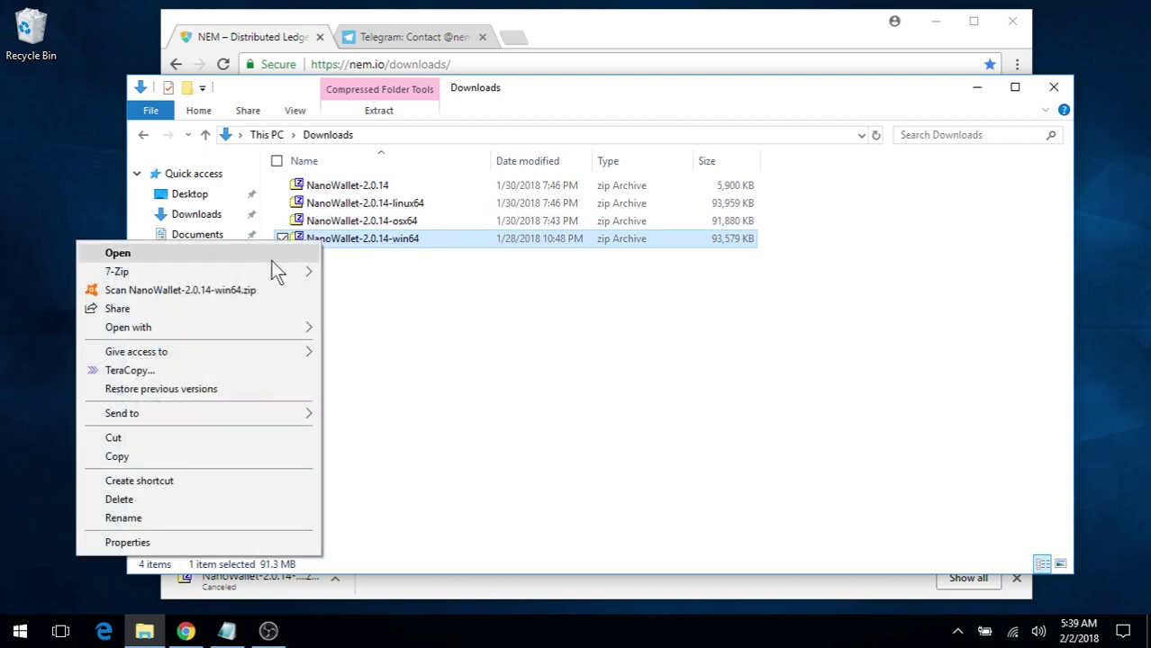
pyautogui.moveTo(265, 273)
pyautogui.click(396, 310)
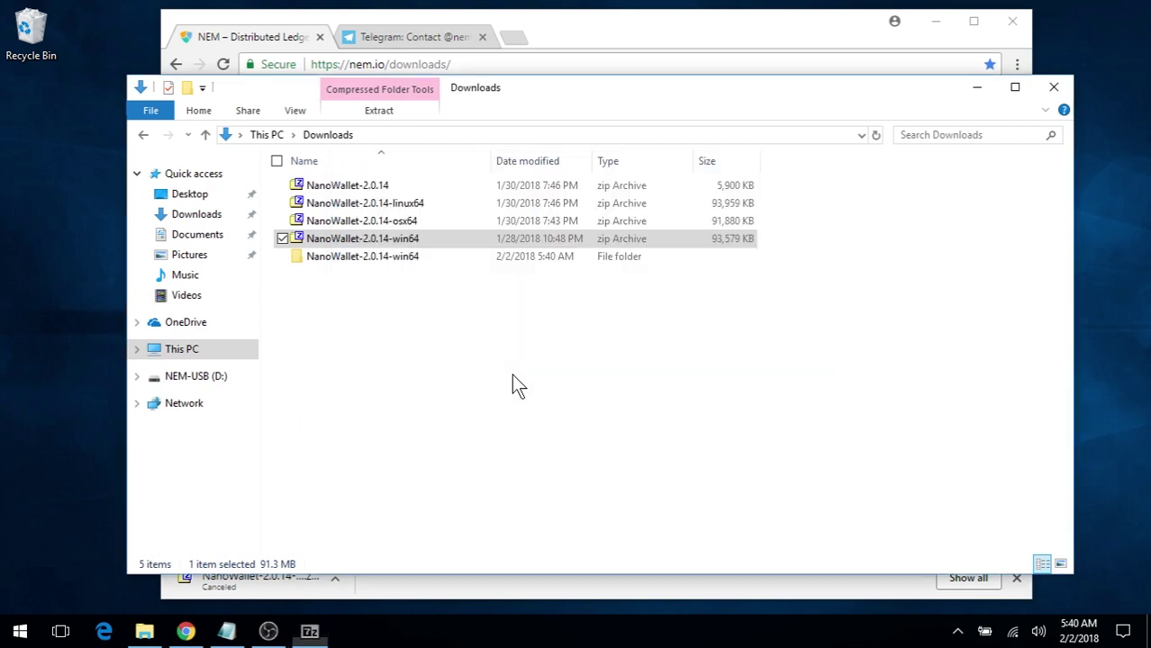
# - Launch NanoWallet from the extracted NanoWallet-2.0.14-win64 folder
pyautogui.click(348, 261)
pyautogui.doubleClick(340, 259)
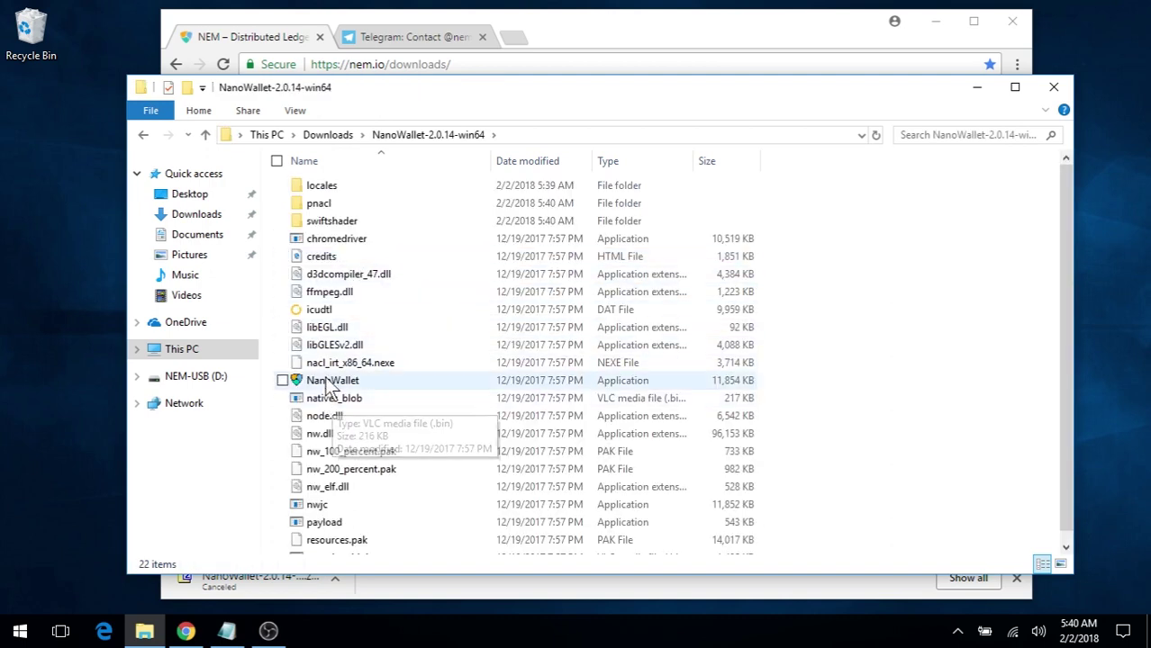
pyautogui.doubleClick(335, 385)
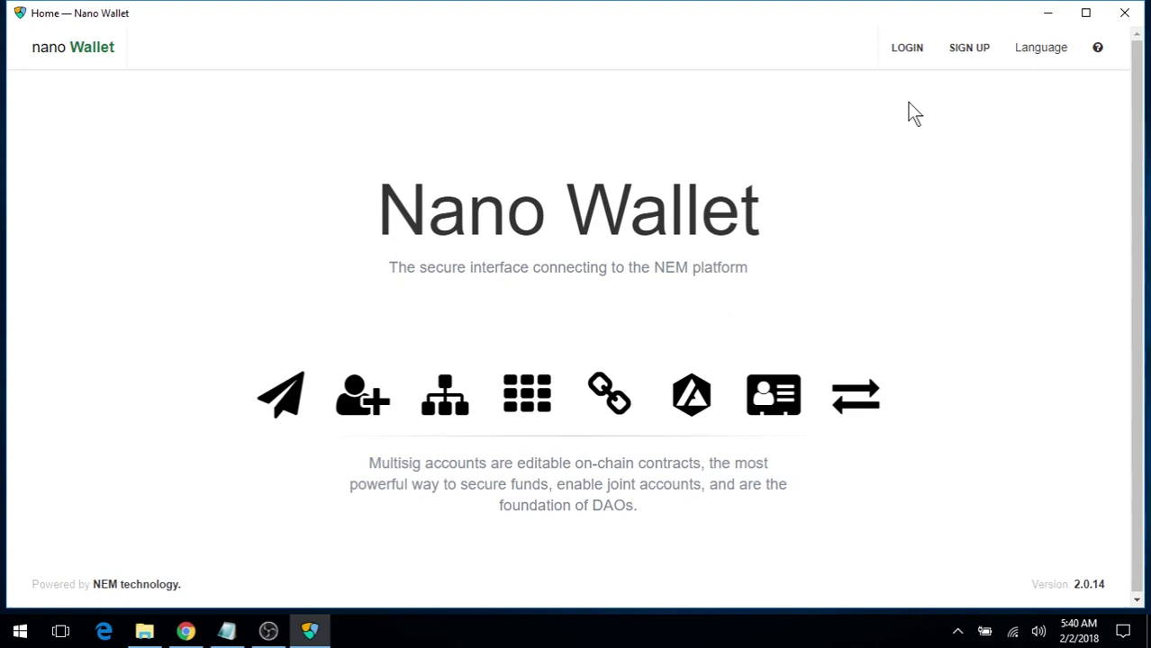
# - Start a Simple wallet sign-up and select Testnet as its network
pyautogui.click(986, 52)
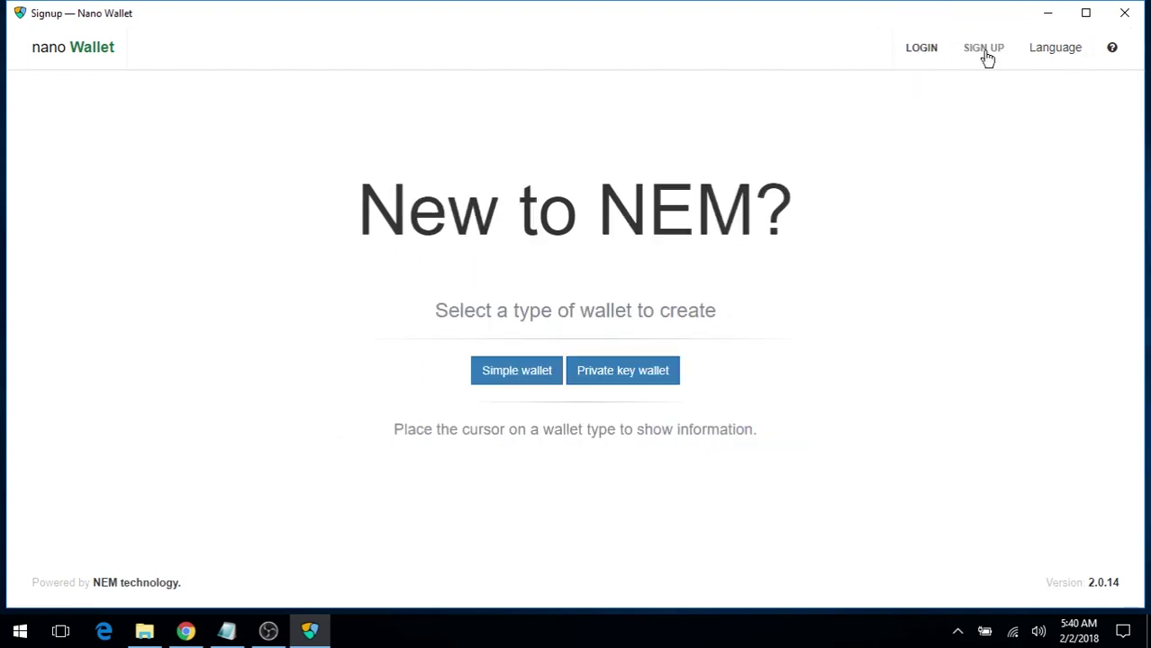
pyautogui.click(516, 378)
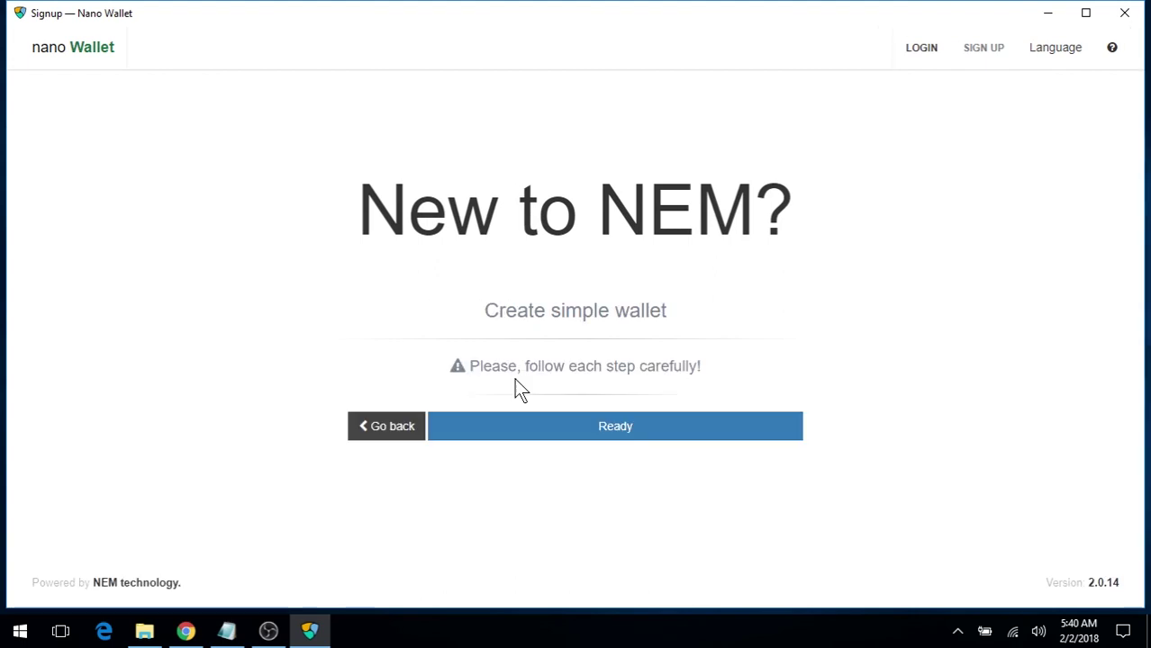
pyautogui.click(626, 432)
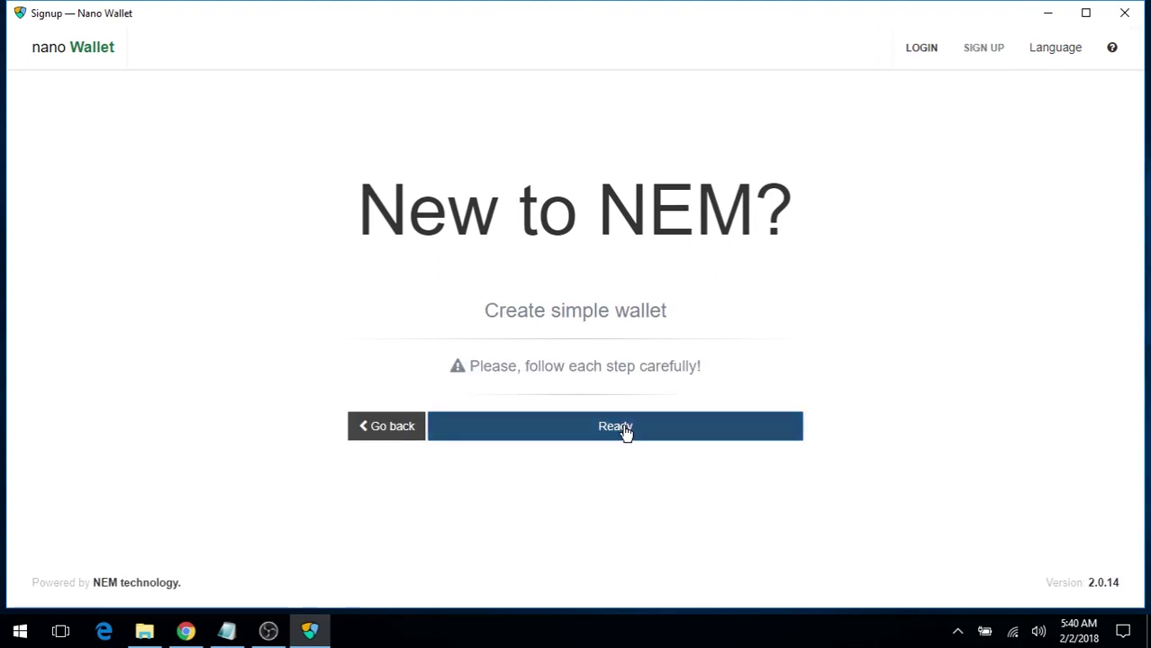
pyautogui.click(621, 405)
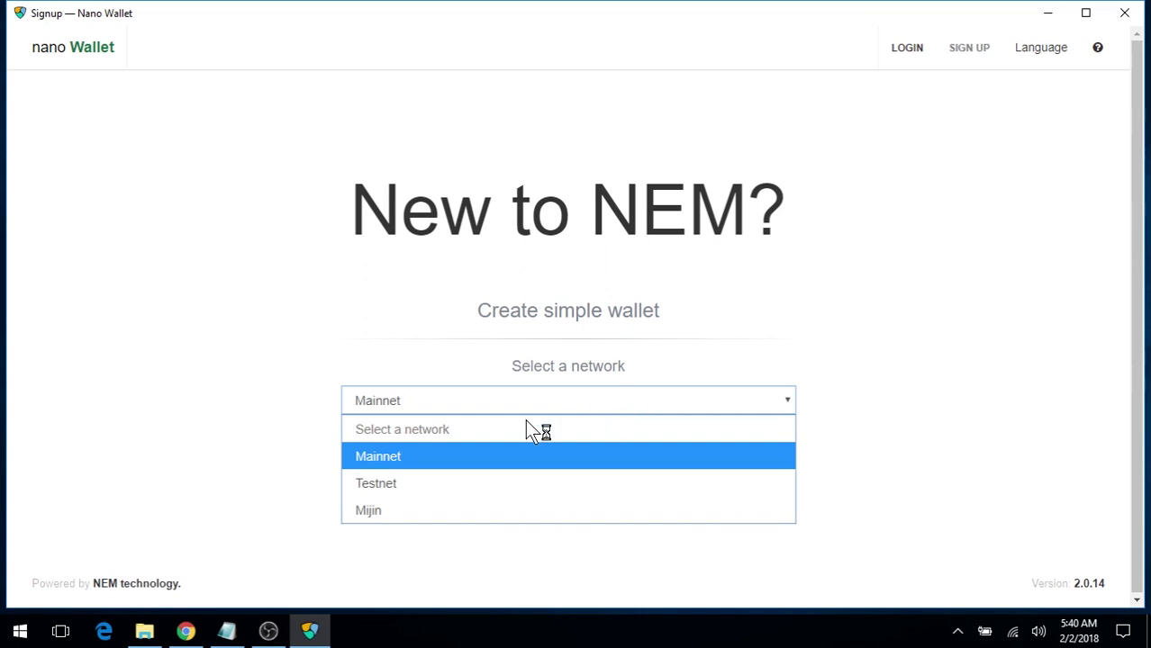
pyautogui.click(427, 483)
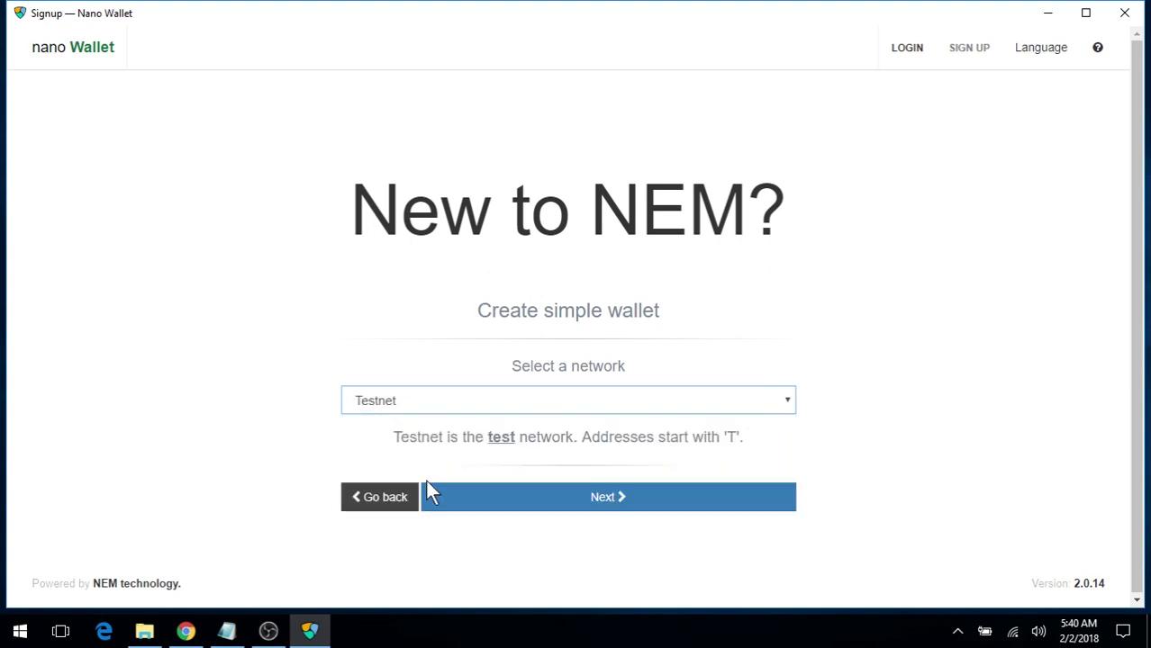
# - Name the wallet Wallet_Test, then enter and confirm its password
pyautogui.click(600, 503)
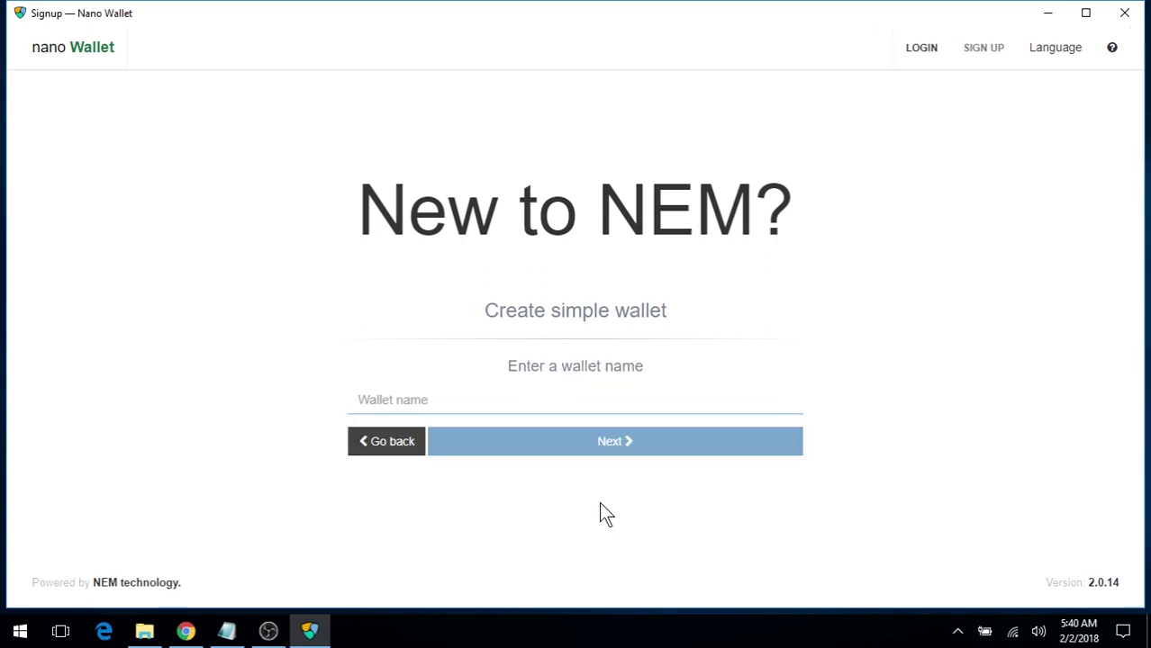
pyautogui.click(534, 399)
pyautogui.write('Wa')
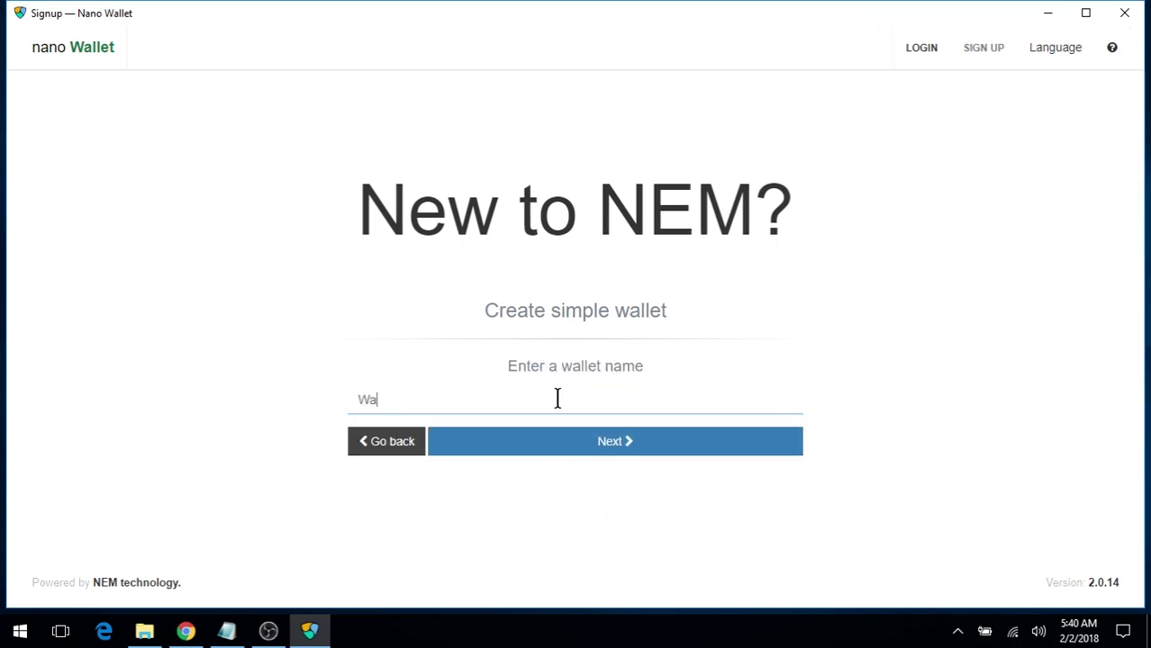
pyautogui.write('llet_Test')
pyautogui.click(594, 437)
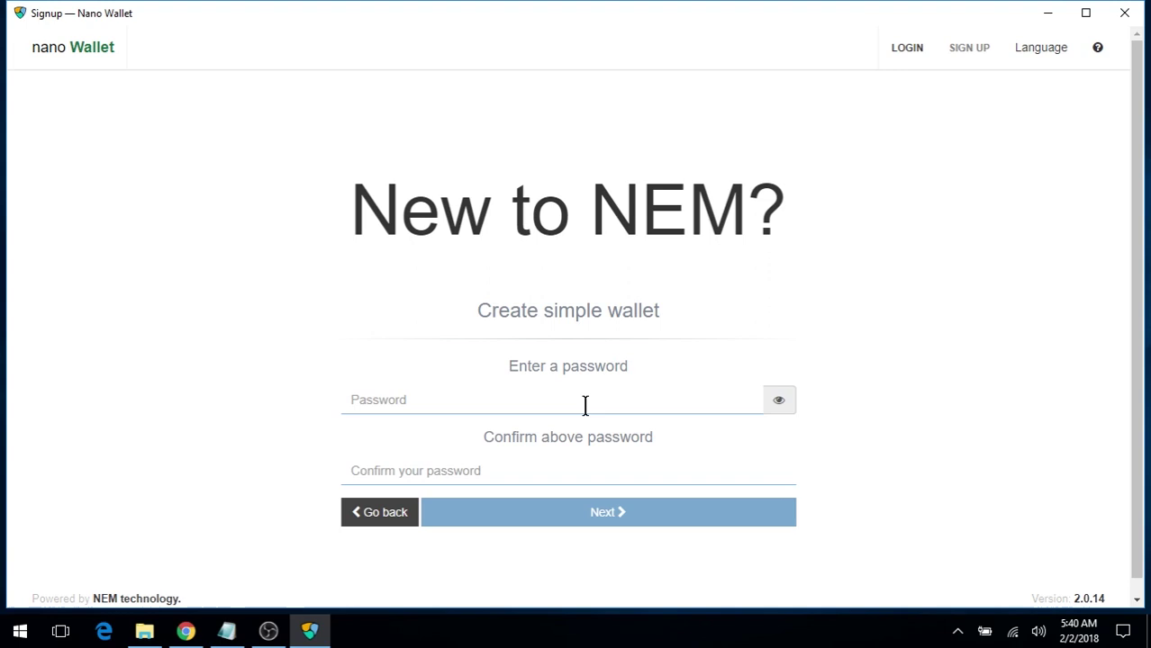
pyautogui.write('***************')
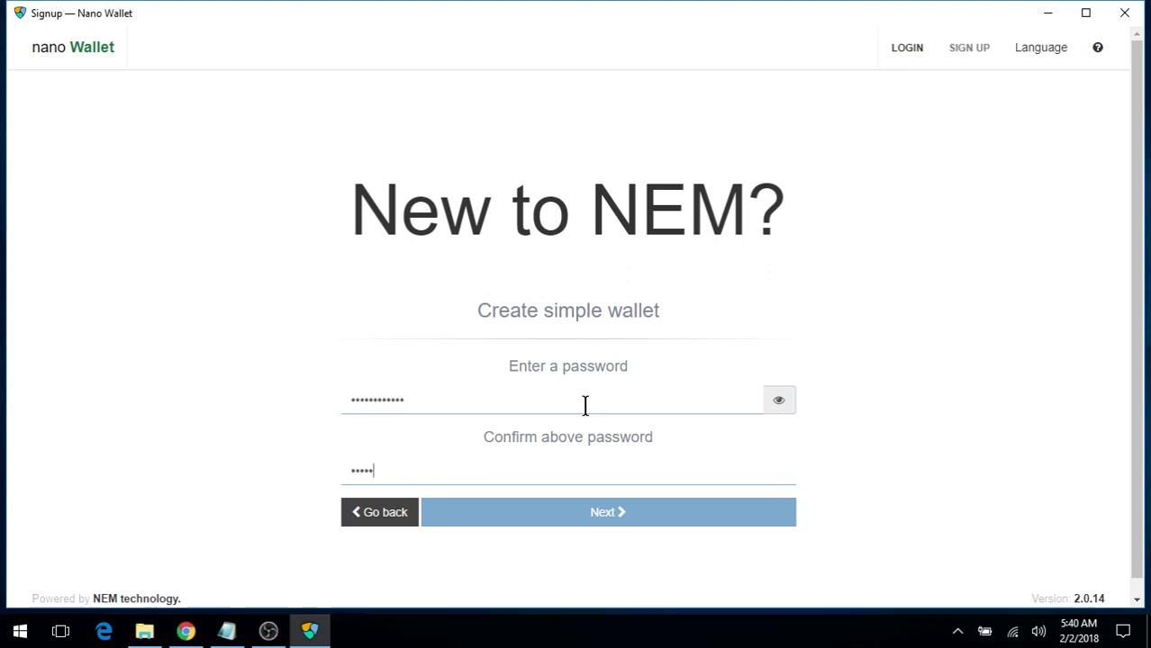
pyautogui.write('*****')
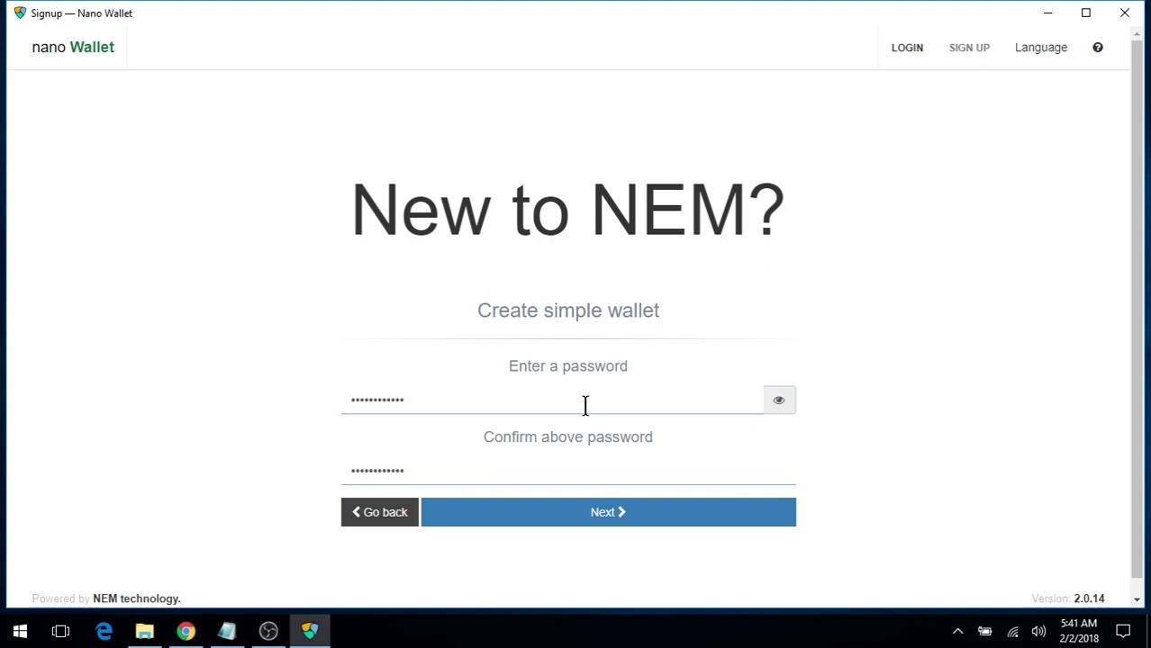
pyautogui.click(608, 513)
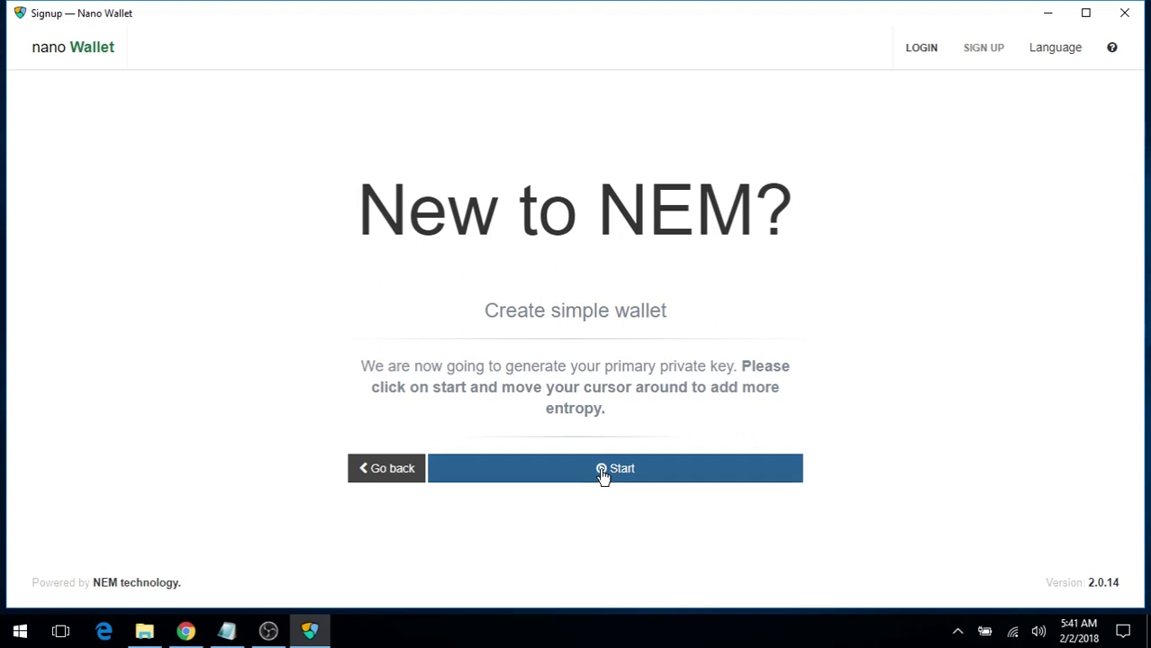
# - Generate the primary private key until Done, then continue to the safety notice
pyautogui.click(603, 470)
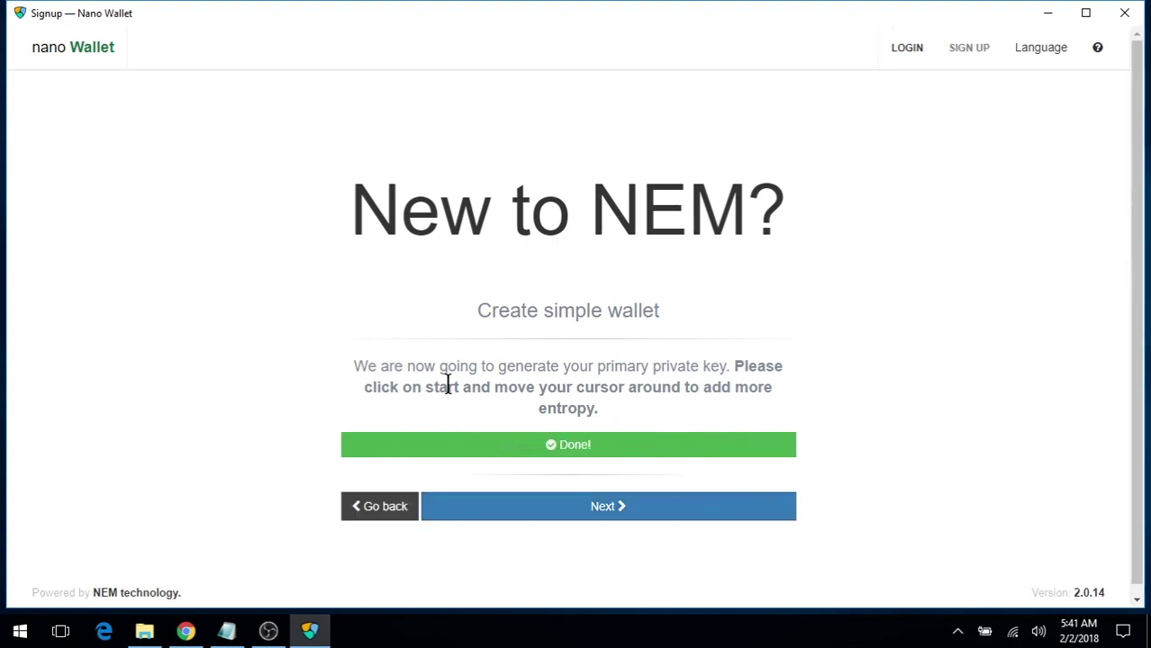
pyautogui.click(604, 520)
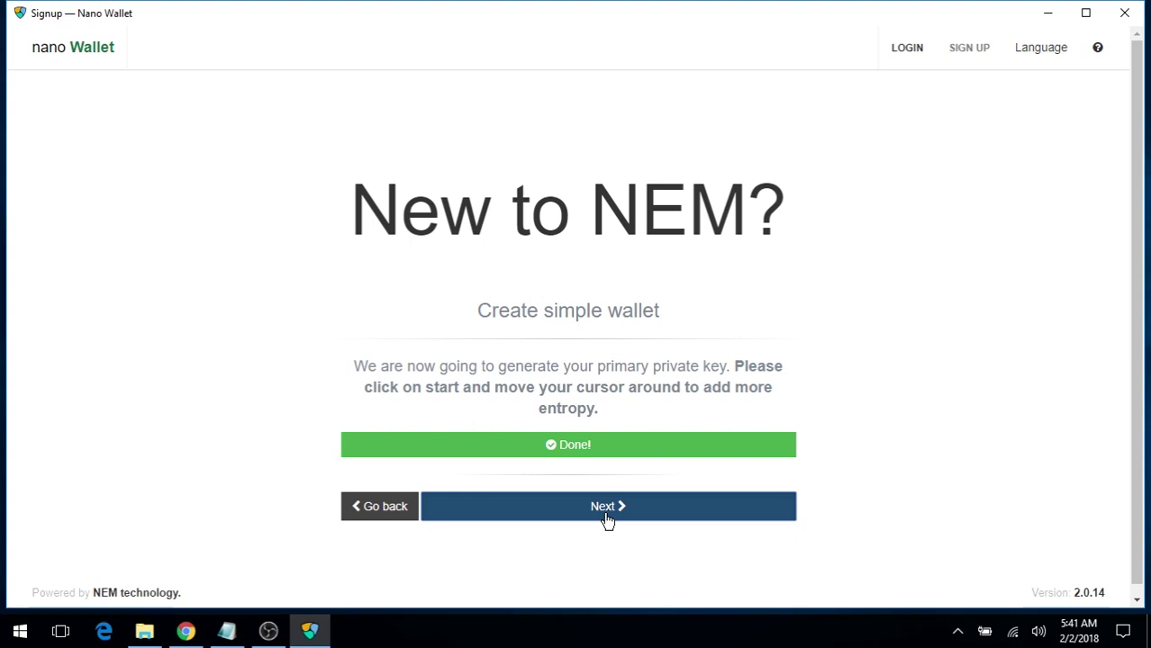
pyautogui.click(608, 520)
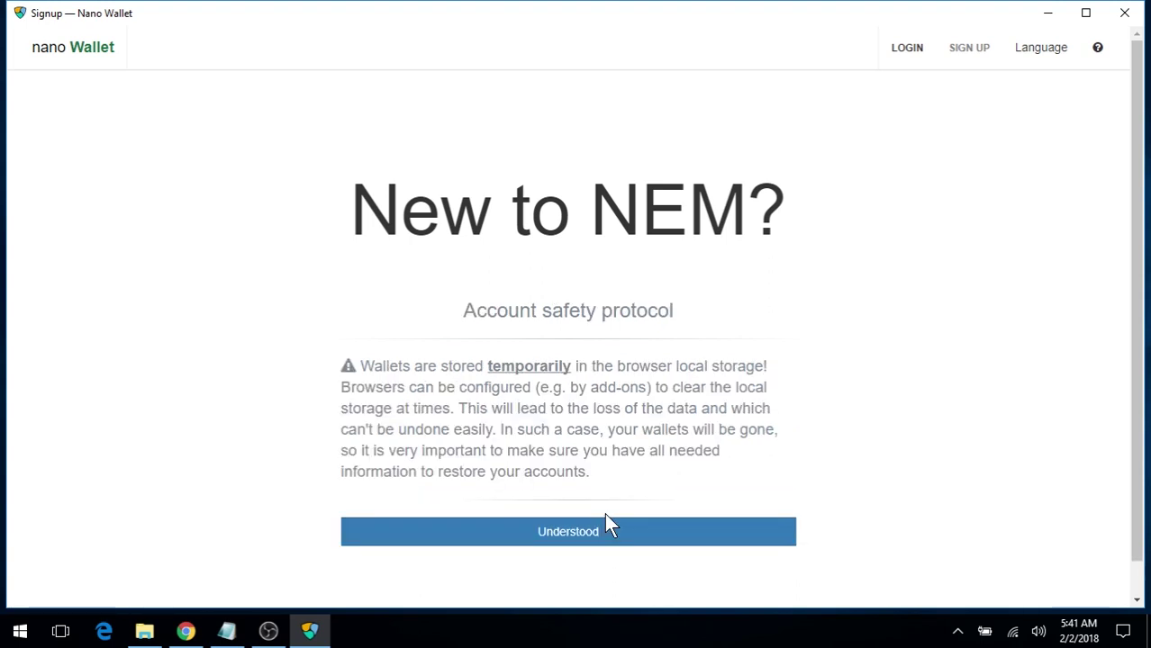
# - Read through the Account safety protocol warning about temporary browser storage
pyautogui.moveTo(600, 473)
pyautogui.mouseDown()
pyautogui.moveTo(486, 472)
pyautogui.moveTo(380, 405)
pyautogui.moveTo(365, 364)
pyautogui.moveTo(522, 368)
pyautogui.moveTo(585, 432)
pyautogui.moveTo(601, 480)
pyautogui.mouseUp()
pyautogui.click(398, 366)
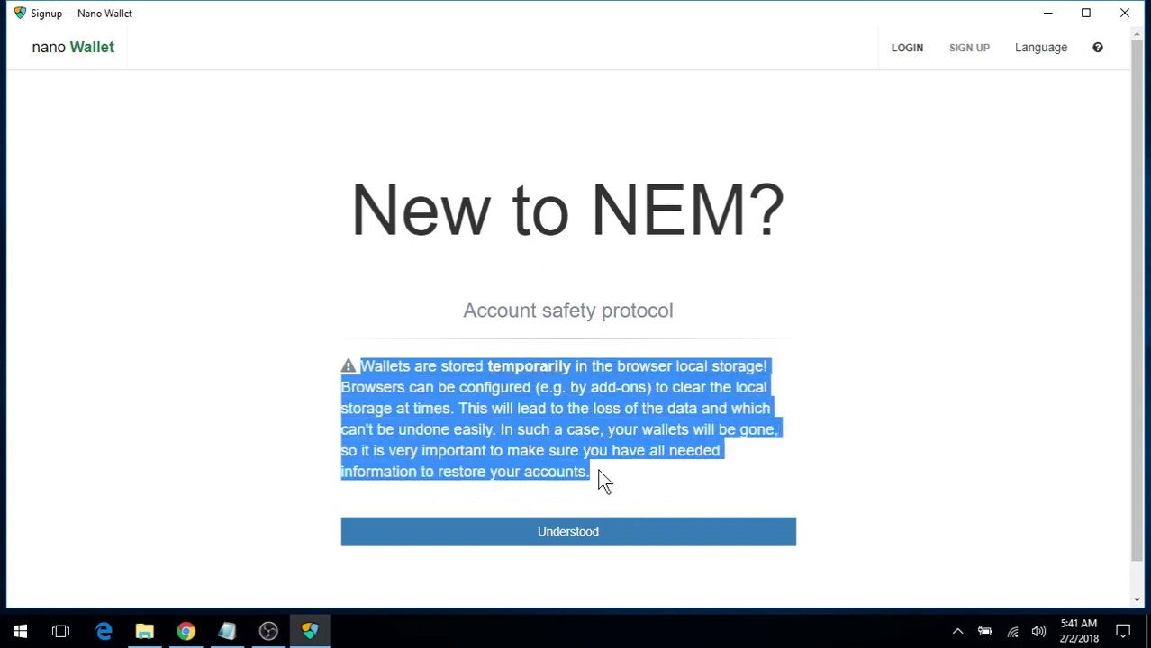
pyautogui.click(604, 482)
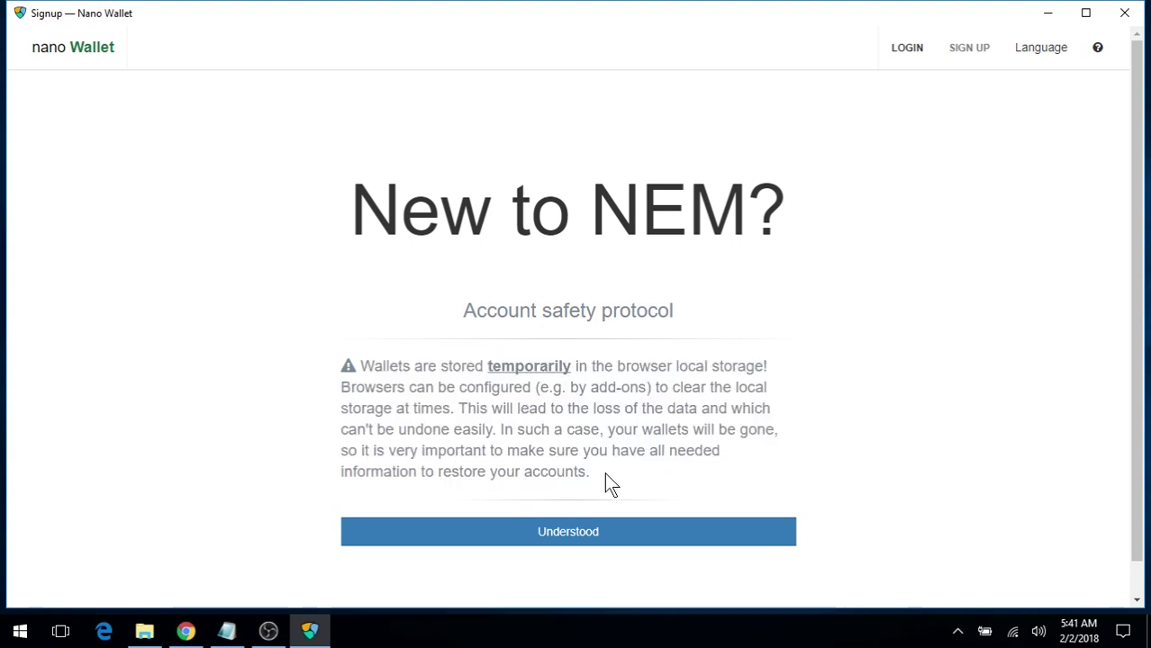
# - Acknowledge the warning and save the wallet as Wallet_Test.wlt on NEM-USB (D:)
pyautogui.click(562, 541)
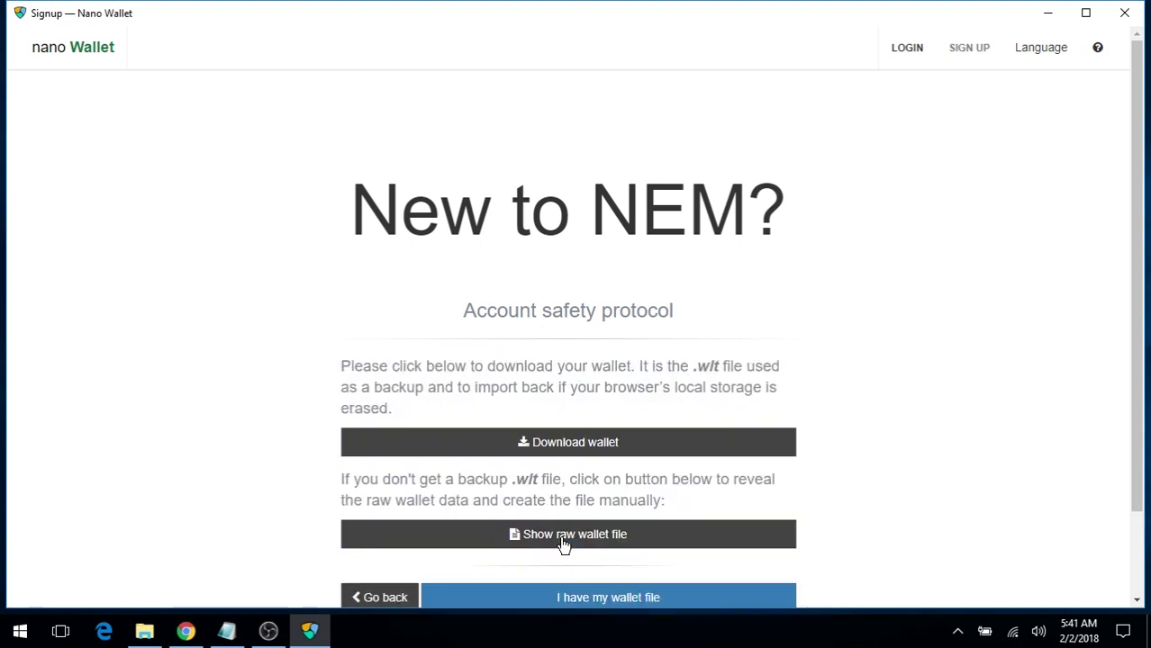
pyautogui.moveTo(1141, 323); pyautogui.dragTo(1134, 398)
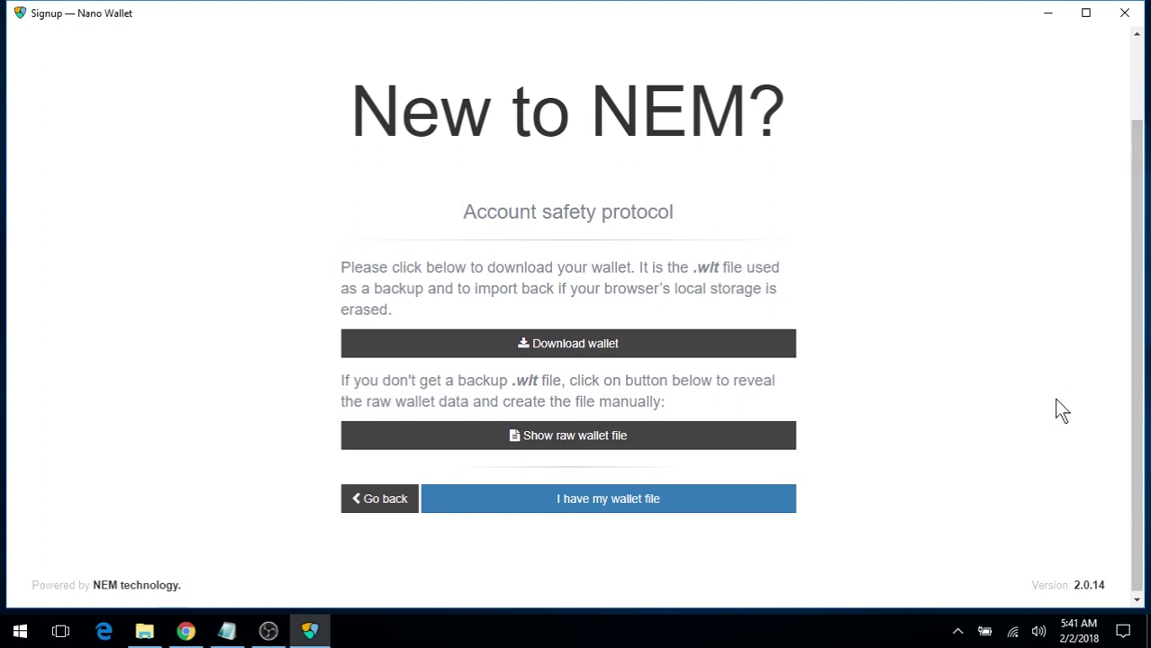
pyautogui.click(557, 346)
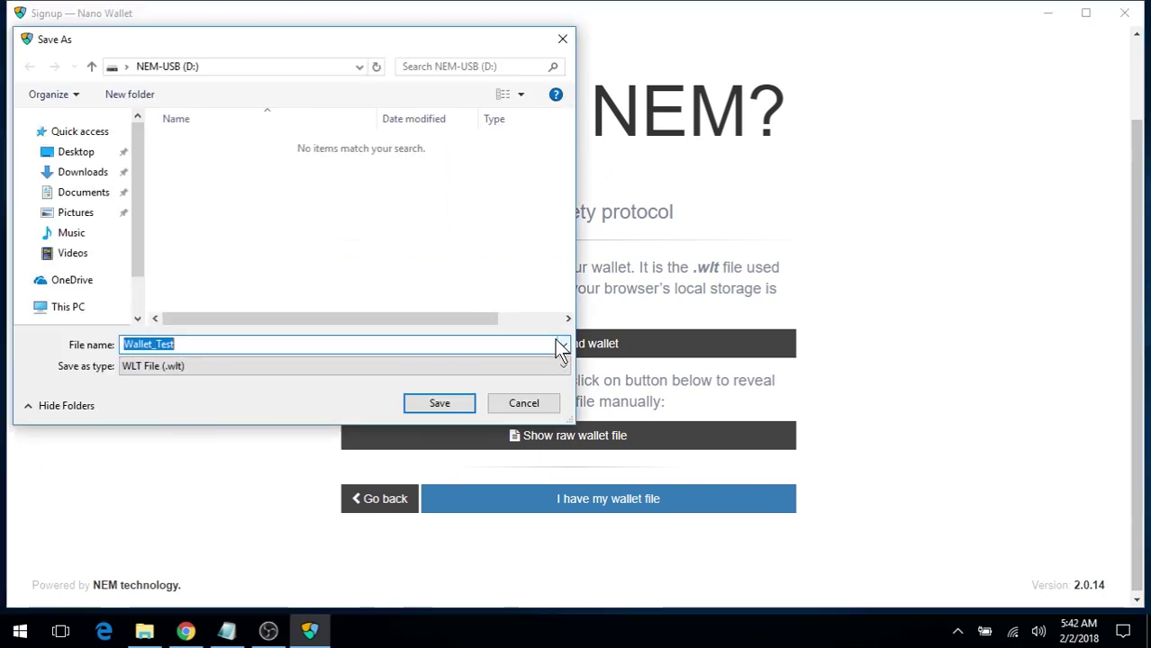
pyautogui.scroll(-2, 138, 287)
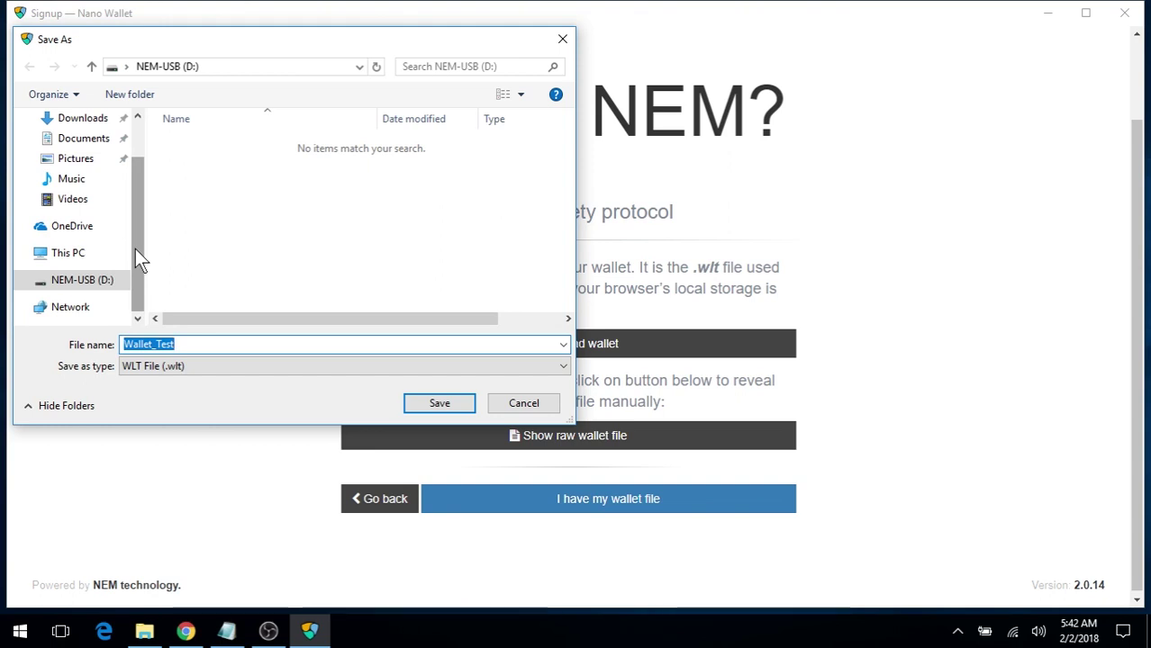
pyautogui.click(81, 285)
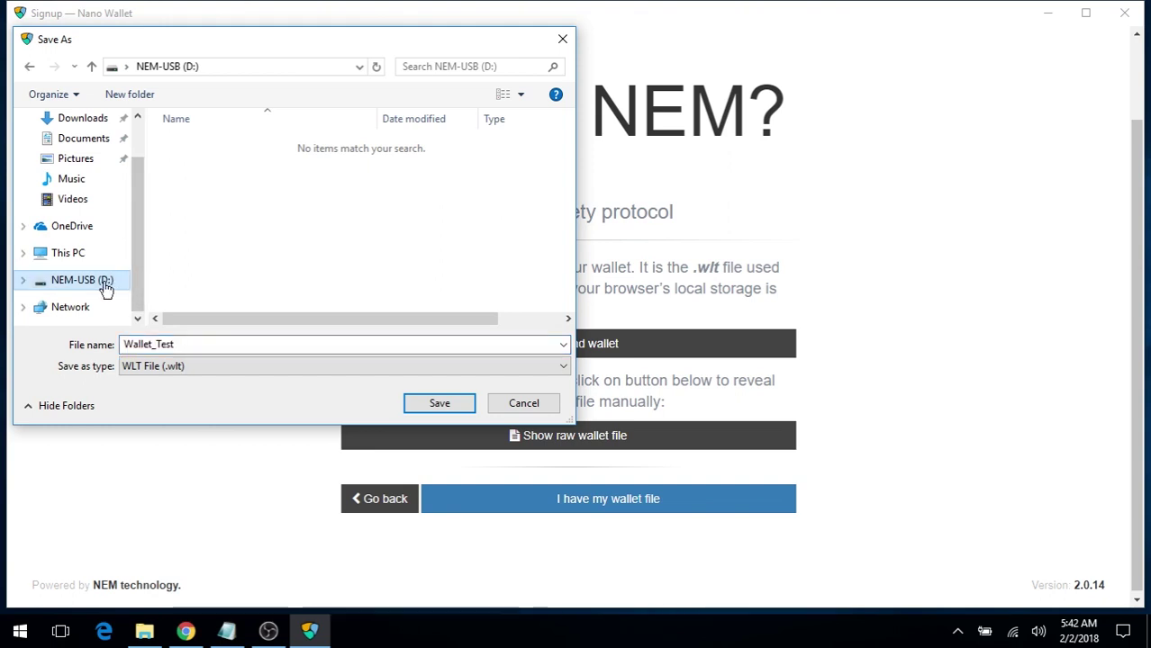
pyautogui.doubleClick(198, 343)
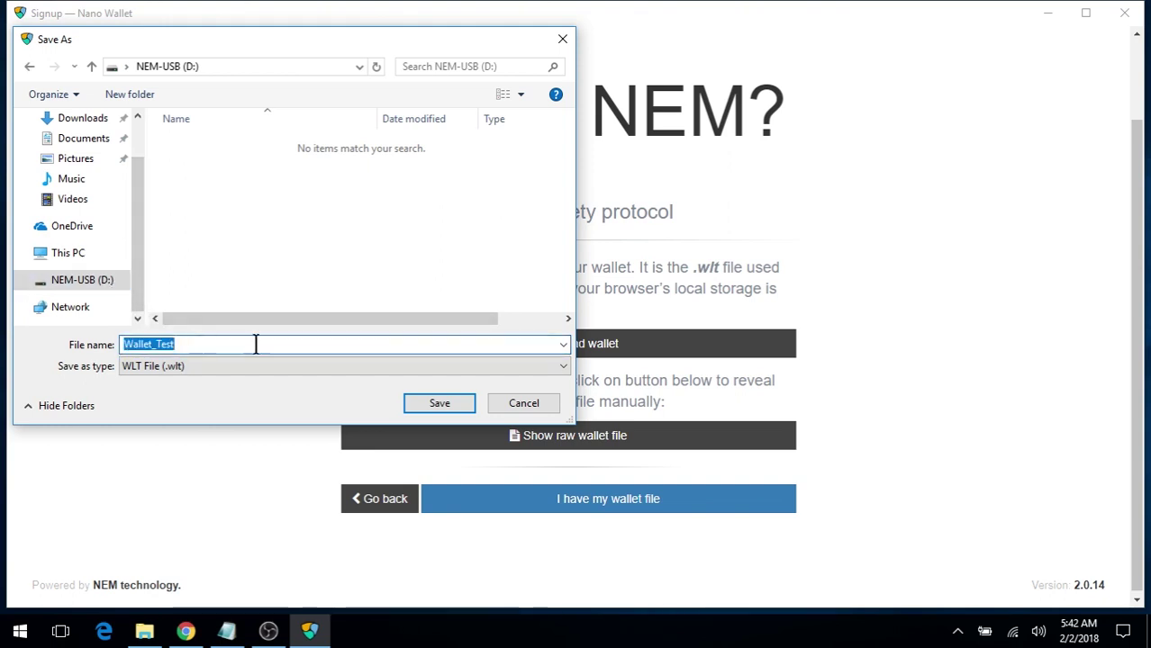
pyautogui.click(430, 403)
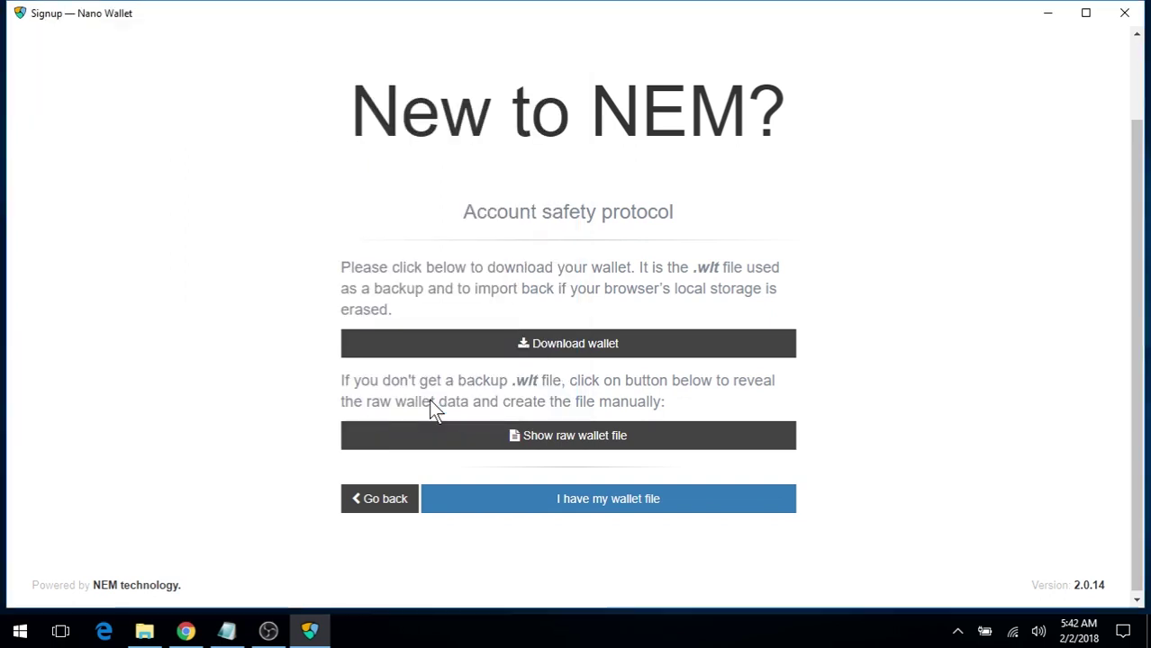
# - Show the raw wallet file and select the entire base64 text block
pyautogui.click(569, 445)
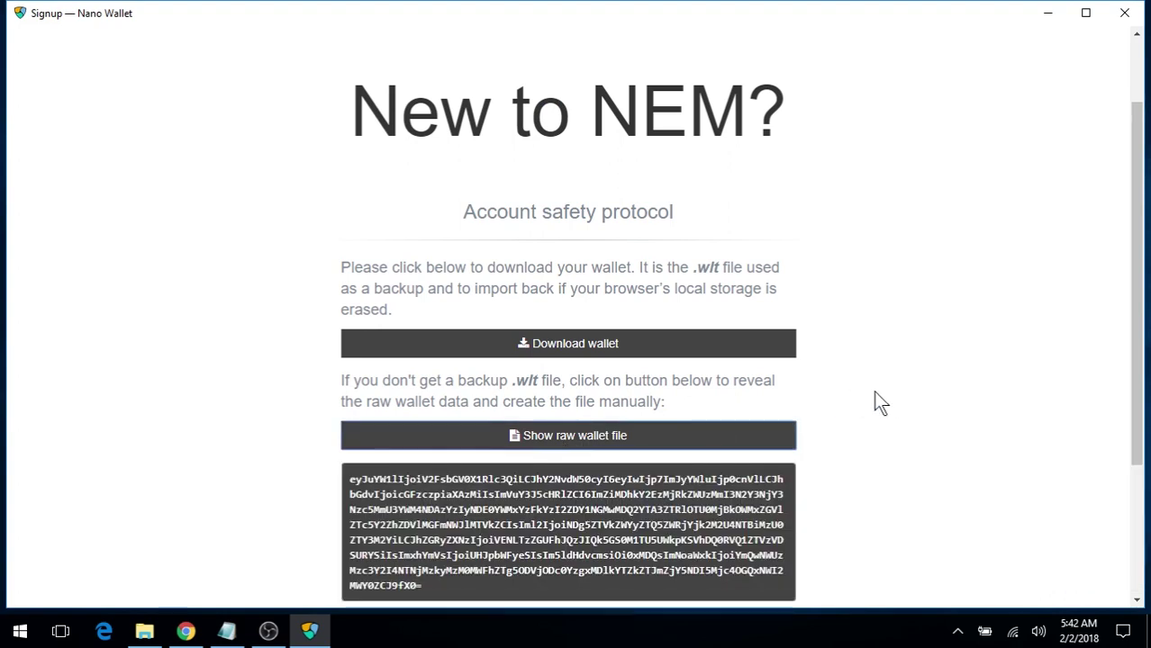
pyautogui.scroll(-1, 873, 396)
pyautogui.moveTo(423, 501); pyautogui.dragTo(351, 394)
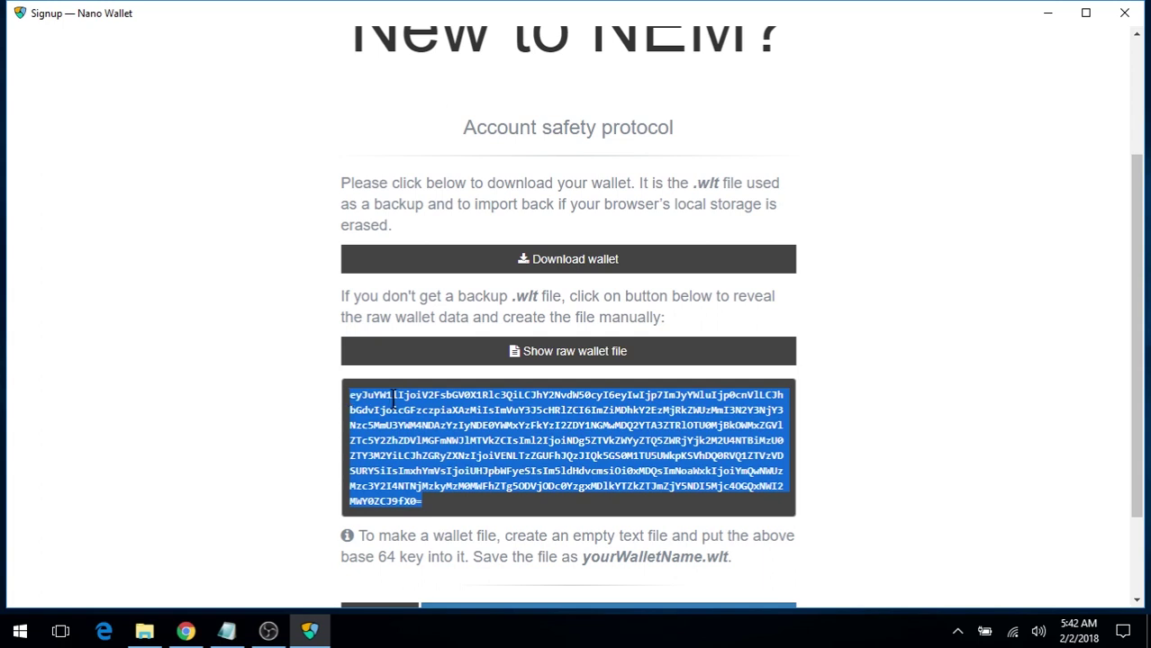
pyautogui.rightClick(360, 394)
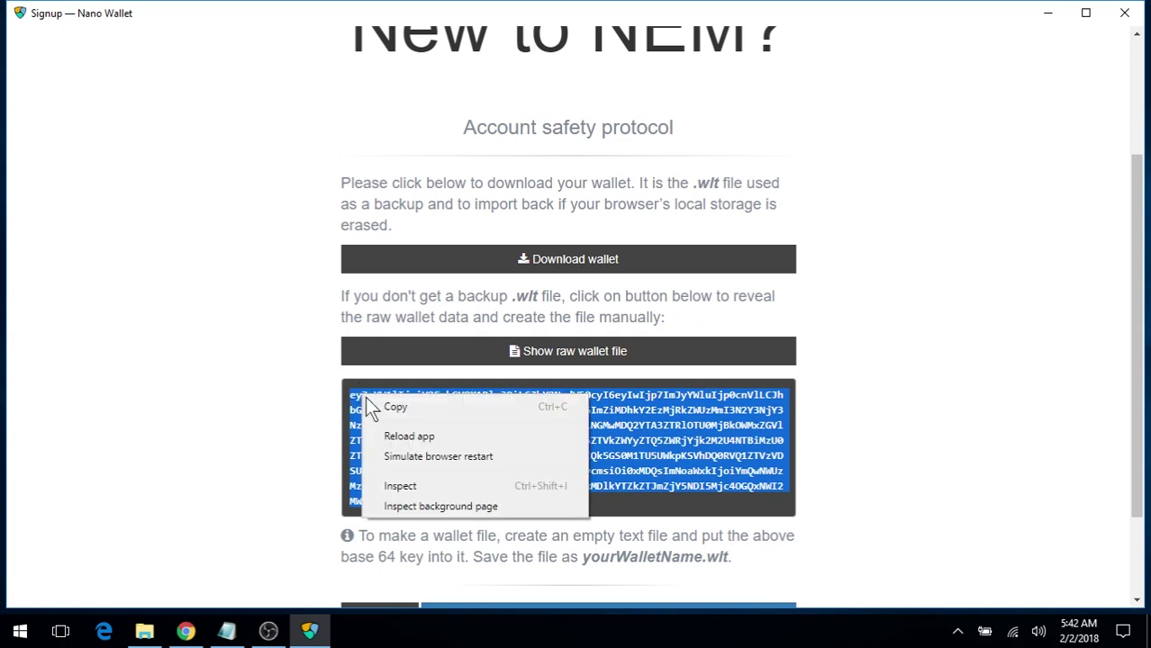
# - Copy the raw wallet data into the untitled Notepad document with word wrap on
pyautogui.click(391, 408)
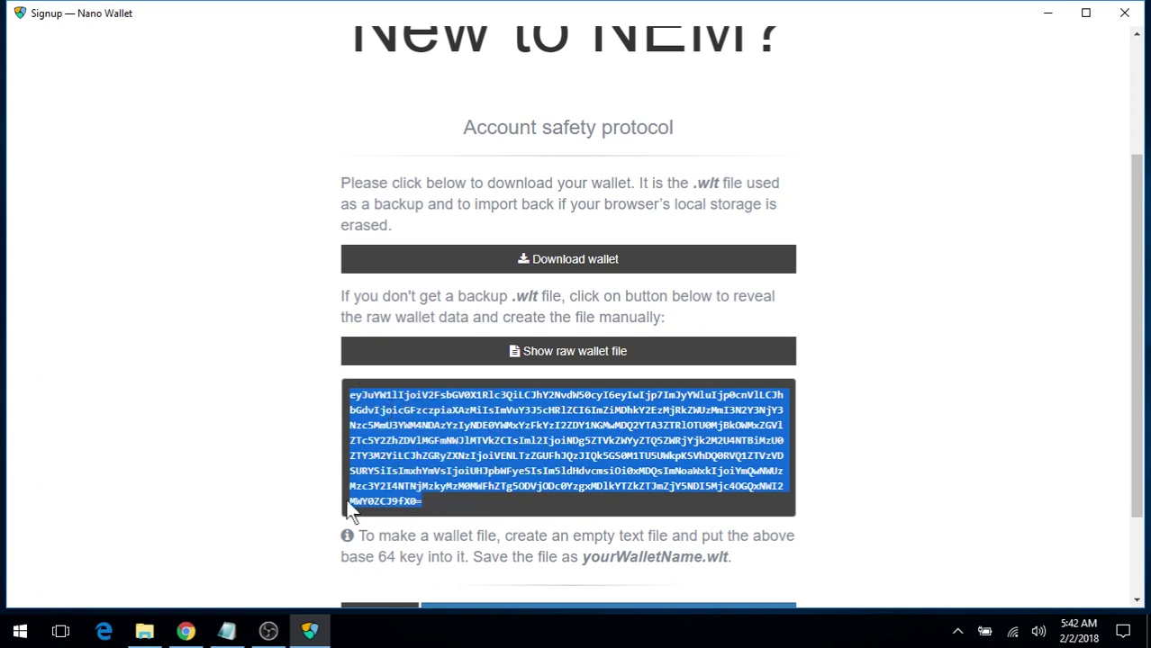
pyautogui.click(236, 630)
pyautogui.hotkey('ctrl', 'v')
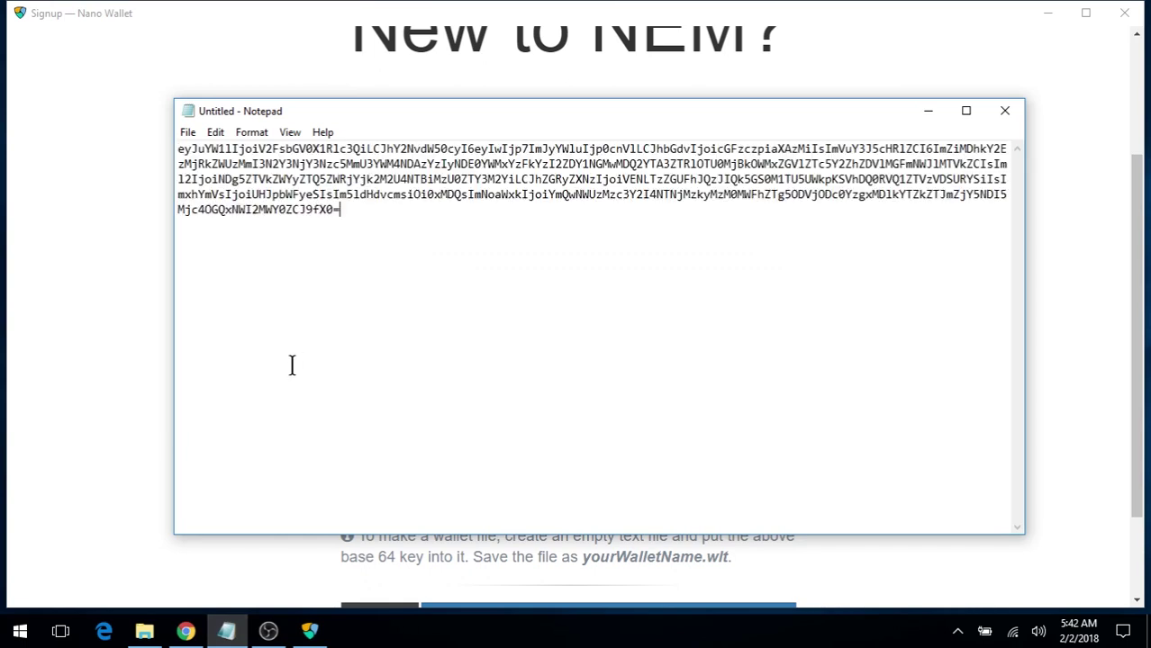
pyautogui.click(252, 134)
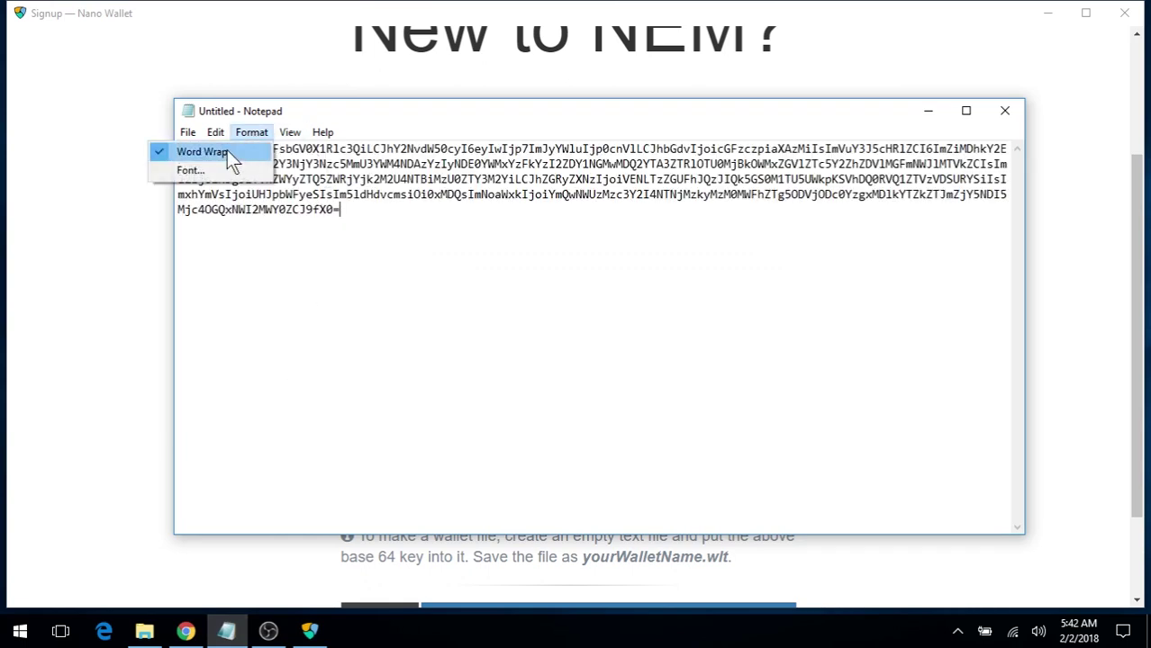
pyautogui.click(312, 112)
pyautogui.moveTo(354, 107); pyautogui.dragTo(380, 138)
pyautogui.click(214, 165)
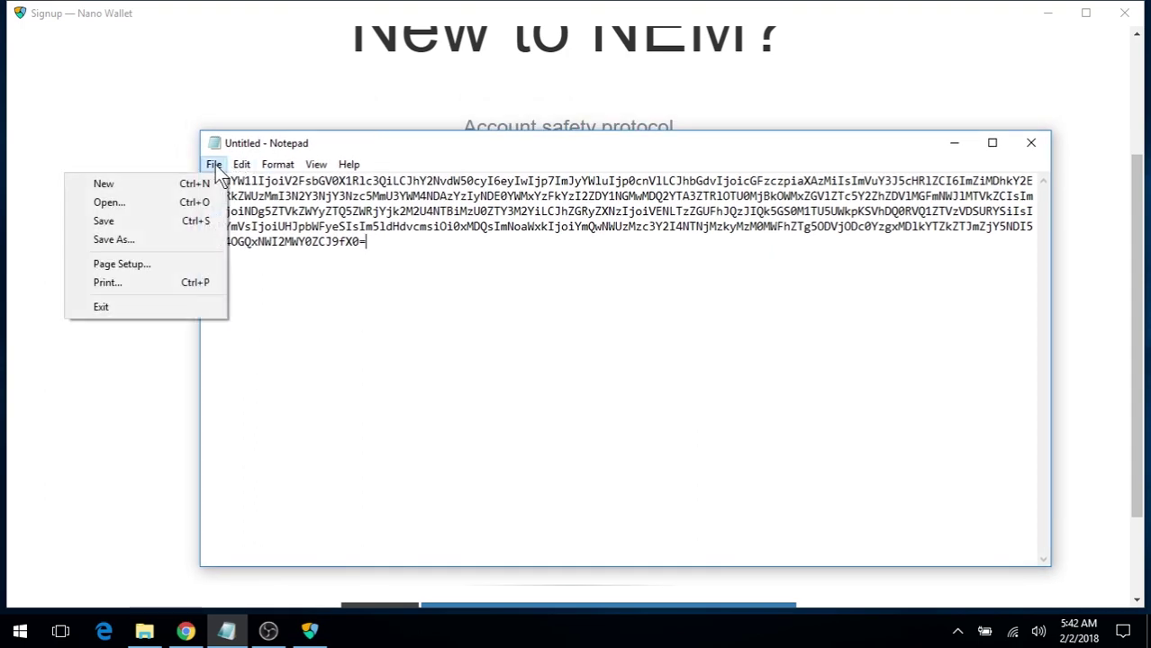
# - Save the Notepad document as NEM_Walet_Info on the NEM-USB (D:) drive
pyautogui.click(149, 241)
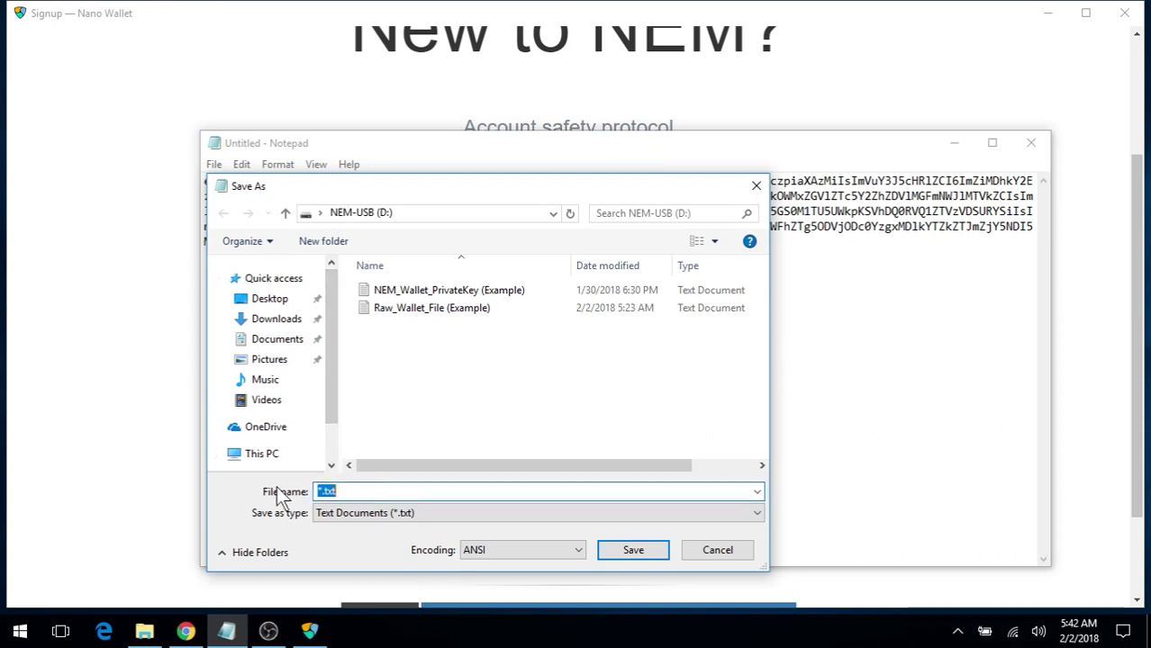
pyautogui.write('NEM')
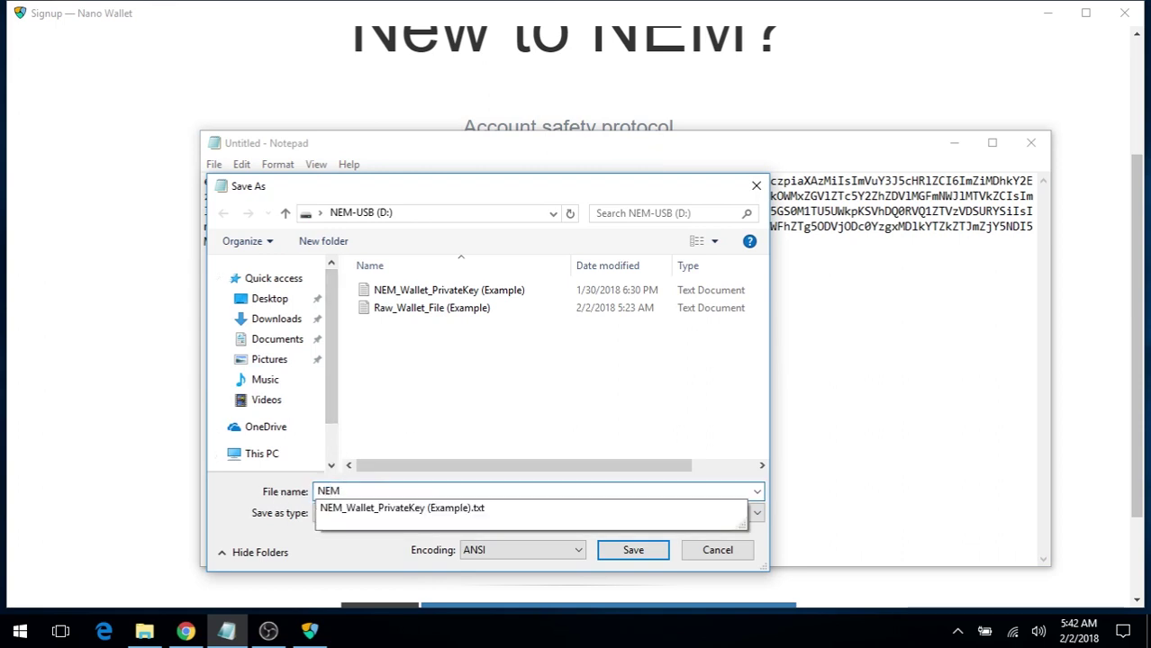
pyautogui.write('_Walet_')
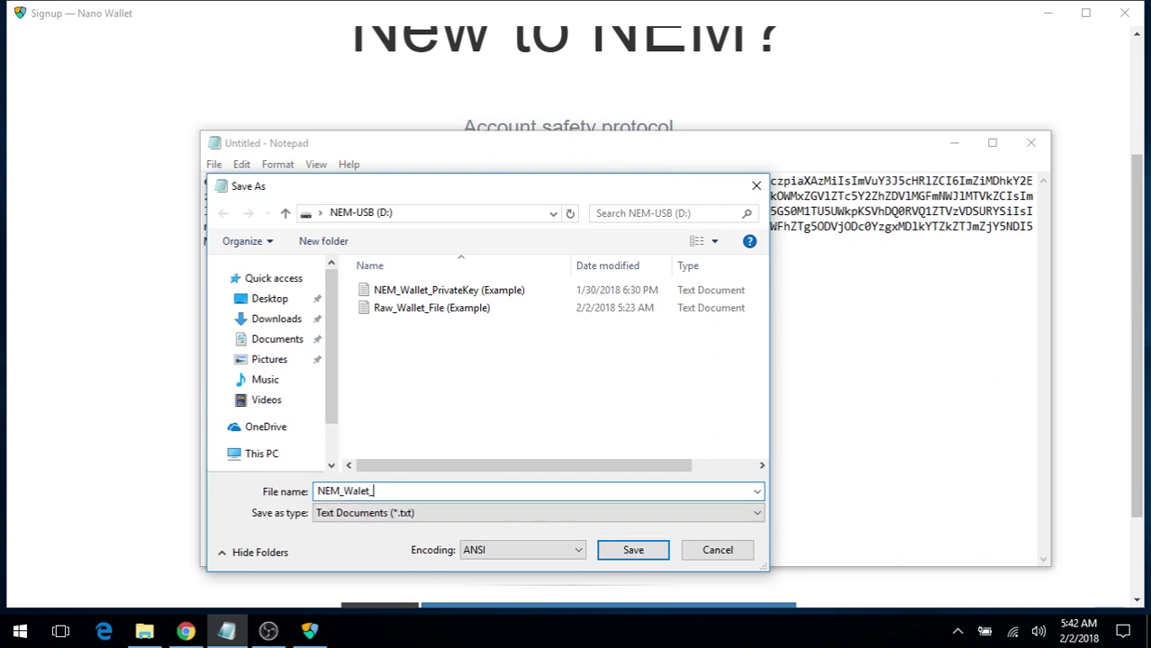
pyautogui.write('Info')
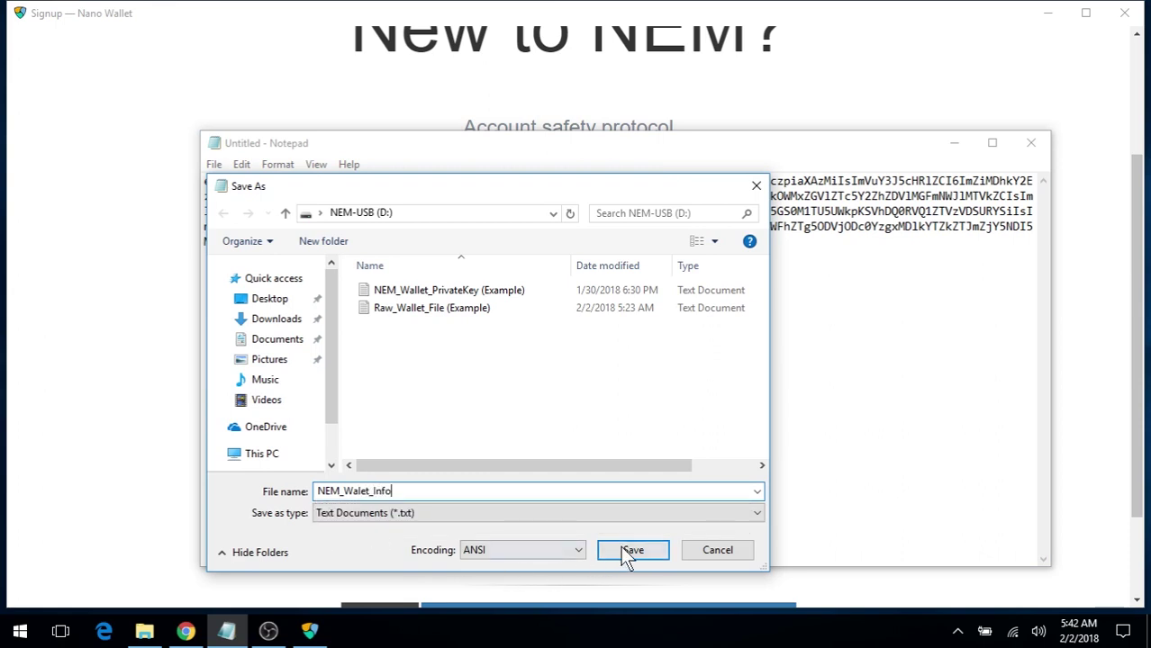
# - Save the notes as NEM_Walet_Info and add a 'Raw Wallet File' heading above the key text
pyautogui.click(633, 550)
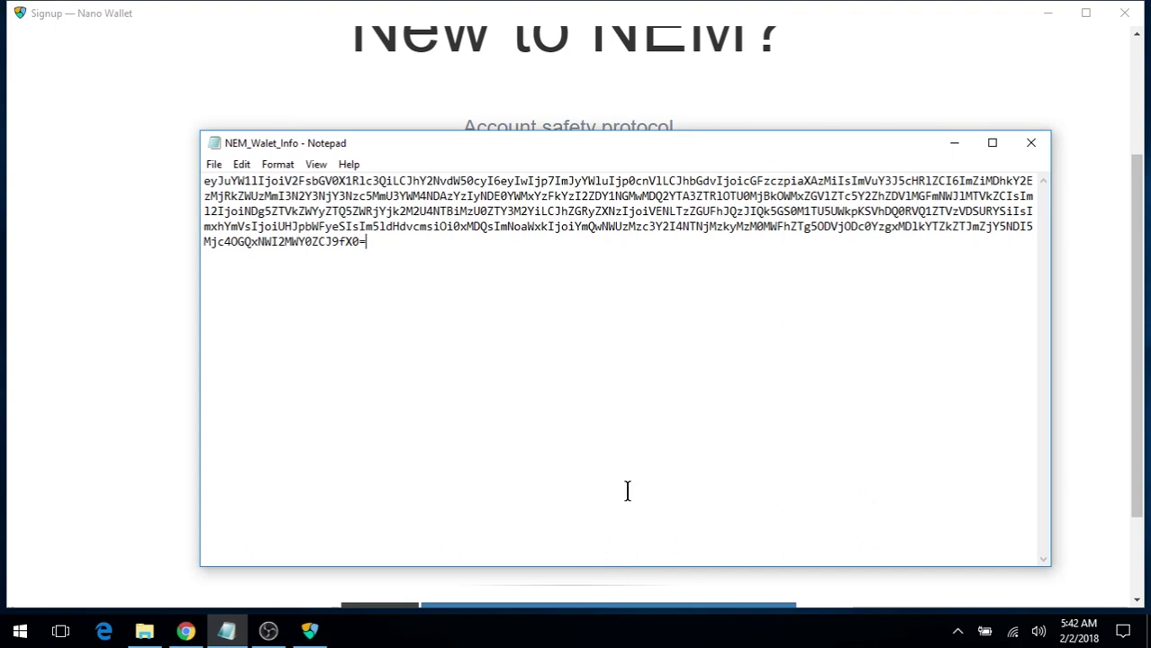
pyautogui.click(202, 184)
pyautogui.press('Return')
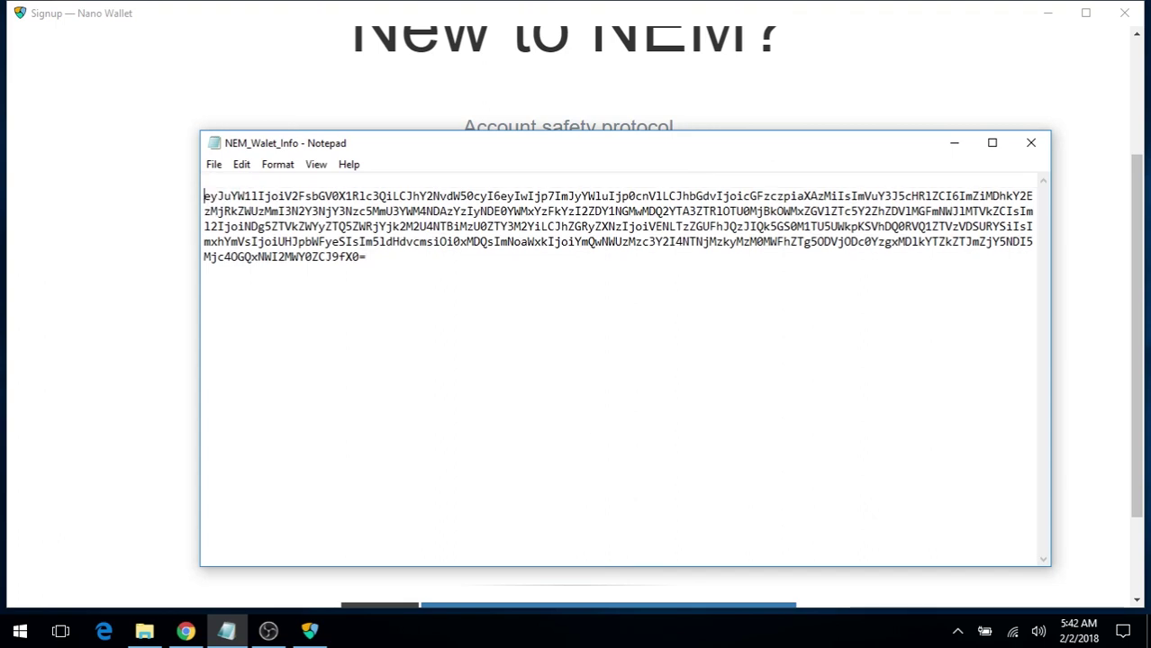
pyautogui.press('Up')
pyautogui.write('Raw Wallet File')
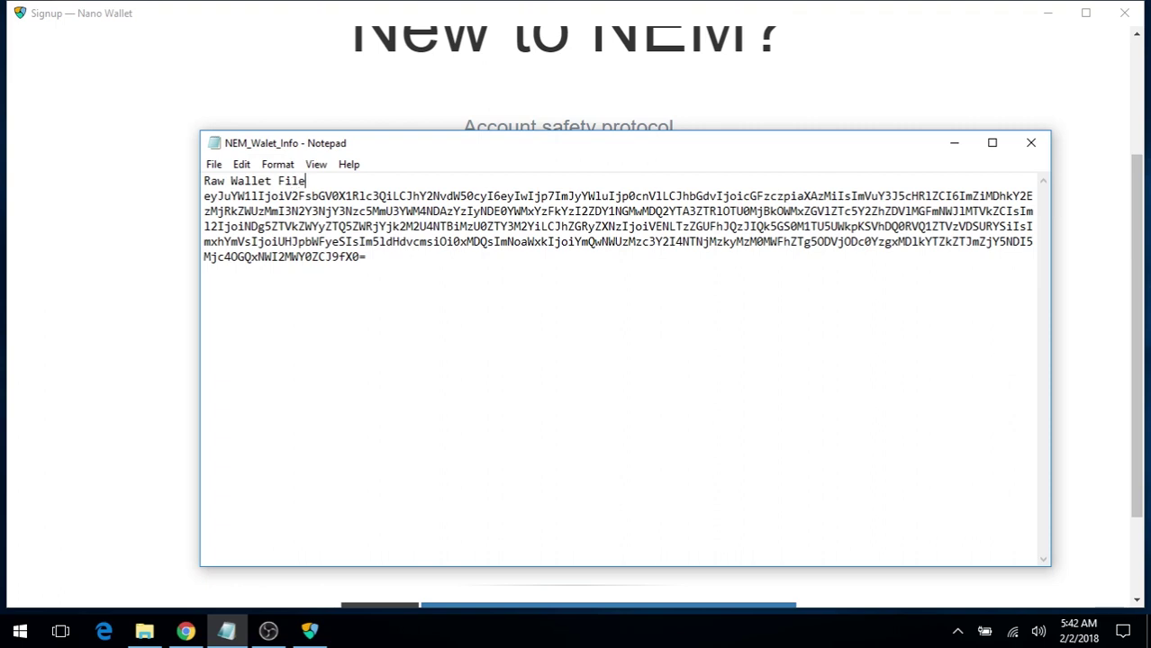
pyautogui.click(412, 259)
pyautogui.press('Return')
pyautogui.press('Return')
# - Return to Nano Wallet and confirm 'I have my wallet file'
pyautogui.click(245, 626)
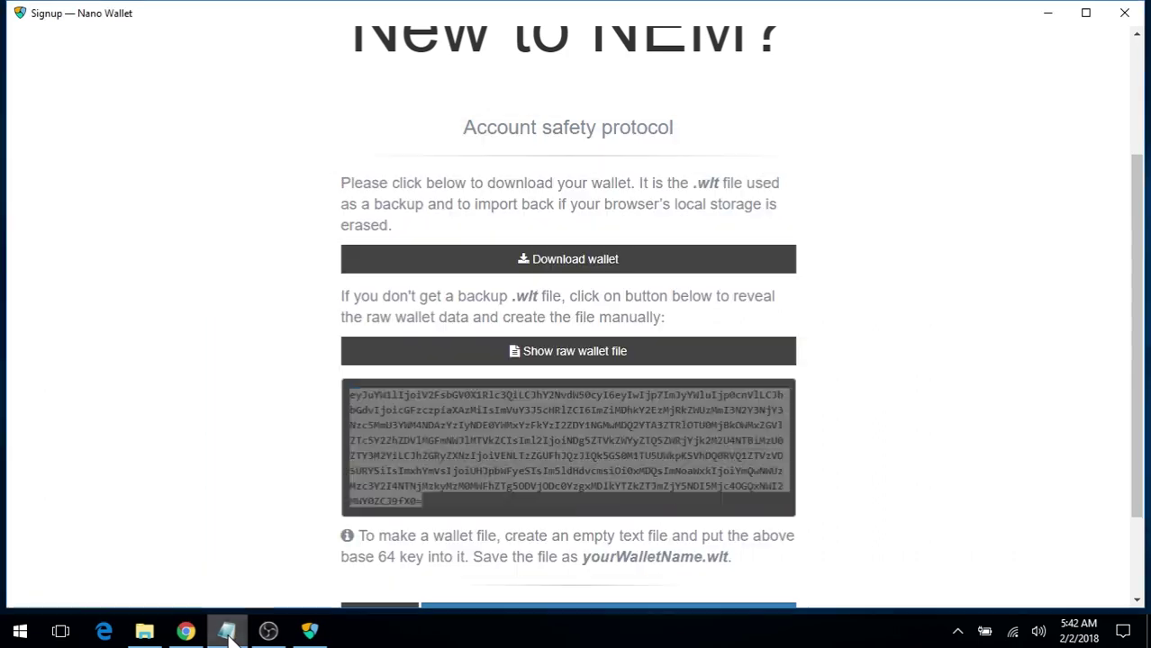
pyautogui.click(881, 388)
pyautogui.scroll(1, 885, 374)
pyautogui.scroll(-2, 892, 393)
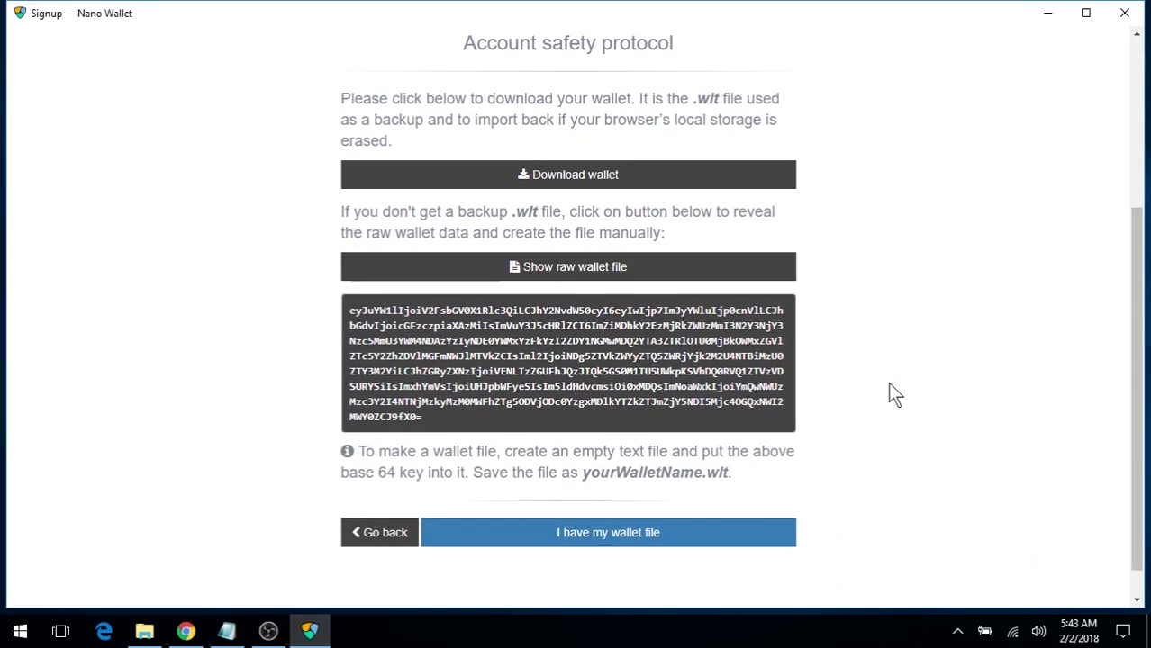
pyautogui.scroll(-1, 889, 385)
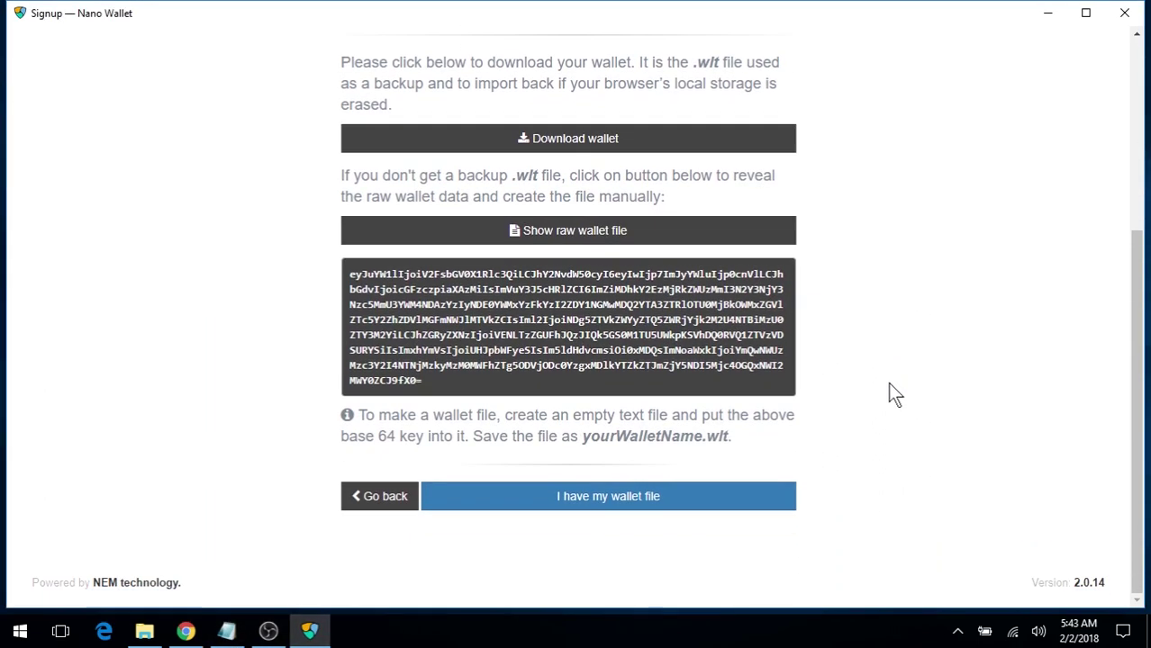
pyautogui.click(611, 504)
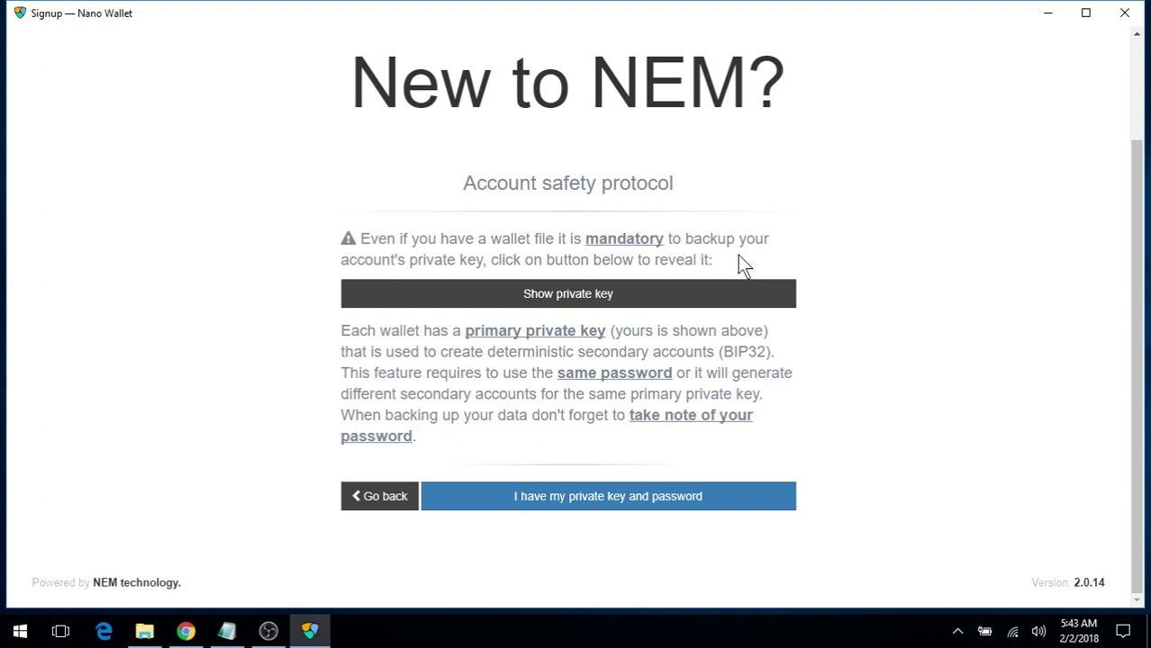
# - Reveal the account's private key with Show private key and copy it
pyautogui.click(552, 299)
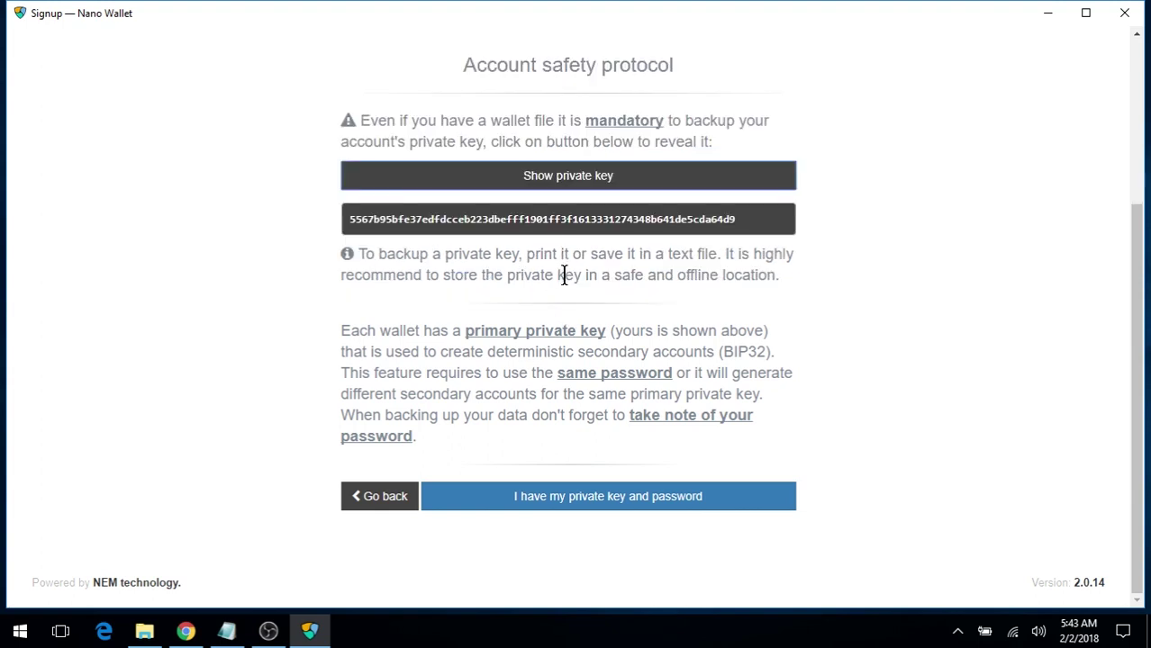
pyautogui.scroll(1, 564, 276)
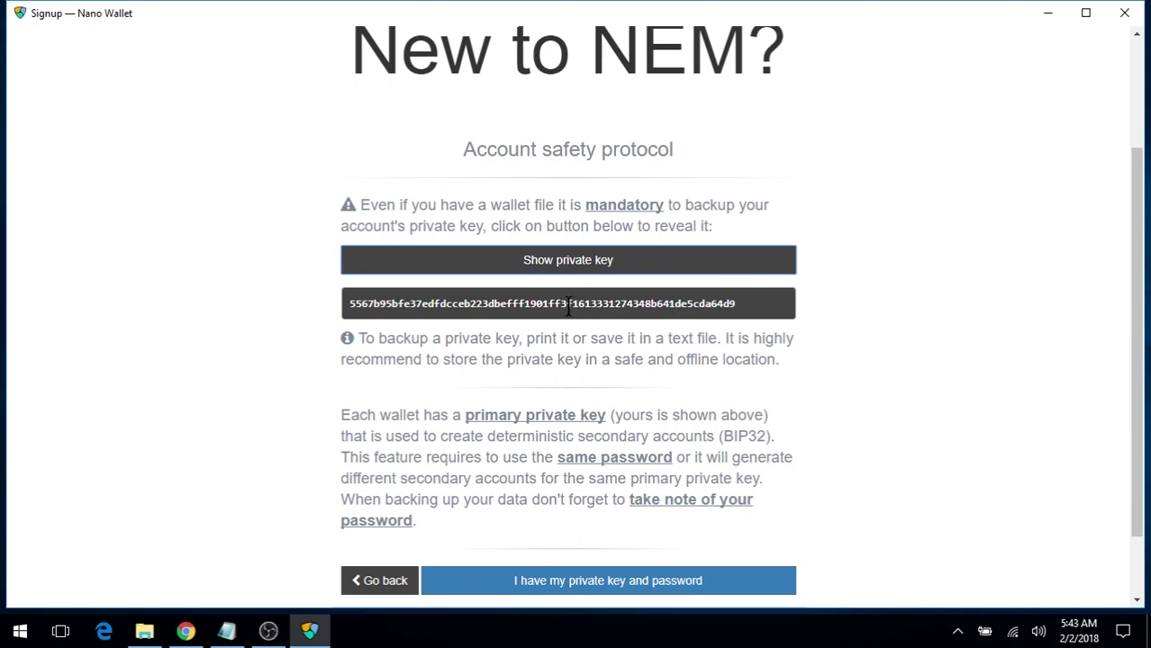
pyautogui.click(568, 308)
pyautogui.click(569, 308)
pyautogui.moveTo(740, 306); pyautogui.dragTo(348, 303)
pyautogui.rightClick(373, 303)
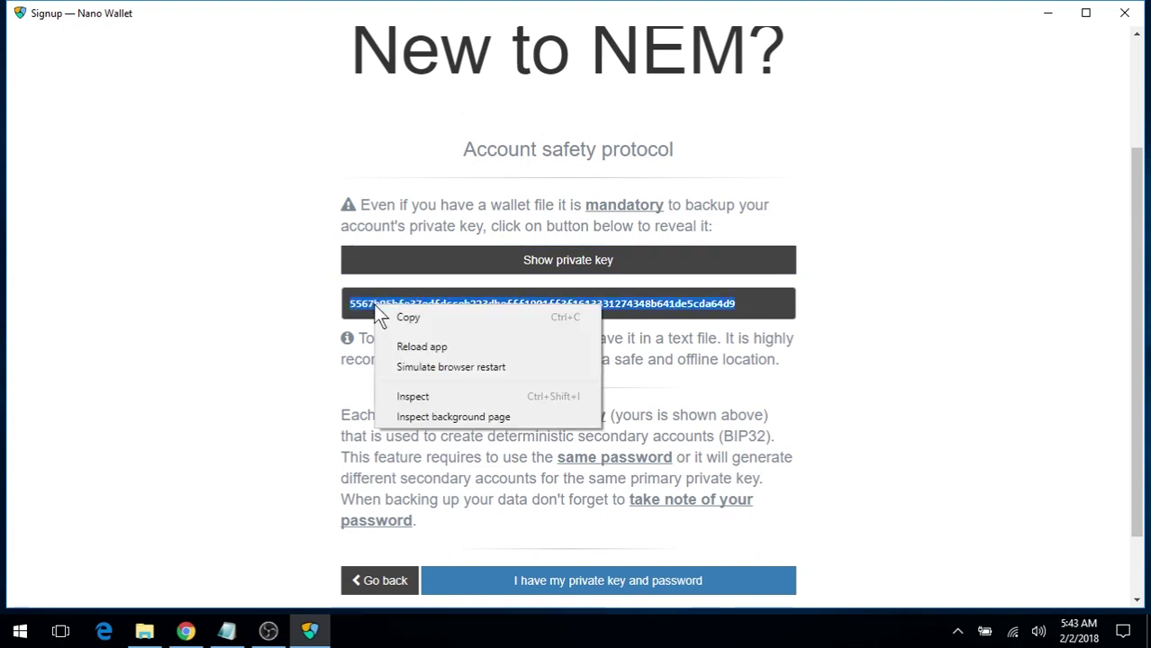
pyautogui.click(396, 321)
# - Paste the private key into NEM_Walet_Info with a 'Pkey' label on the line above
pyautogui.click(226, 631)
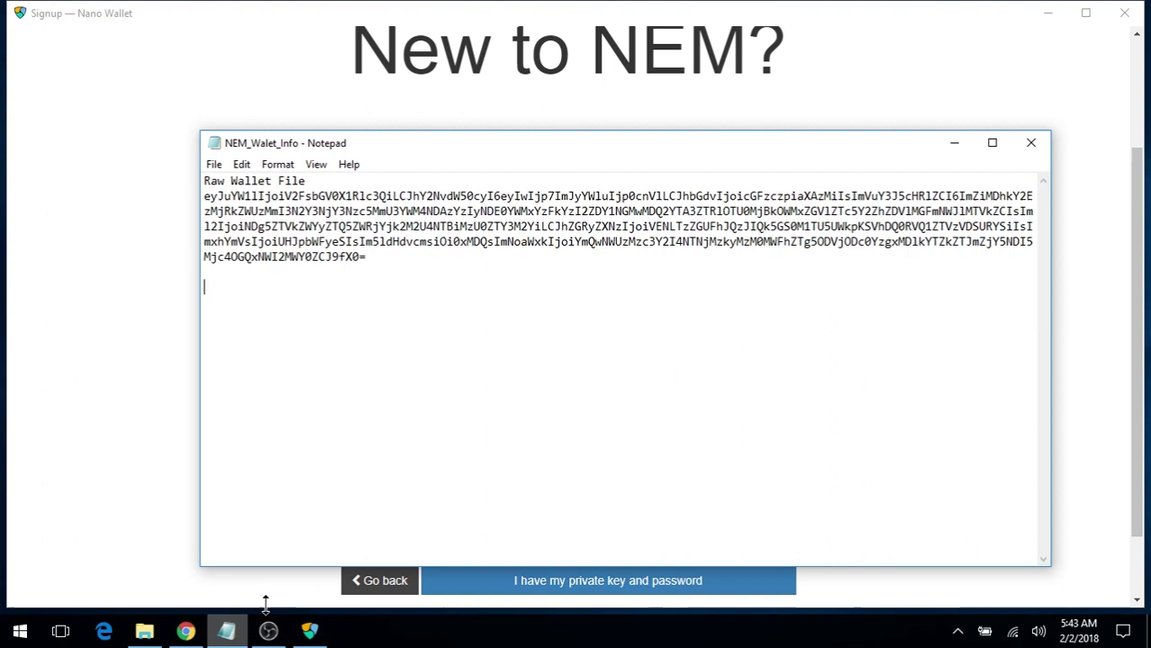
pyautogui.hotkey('ctrl', 'v')
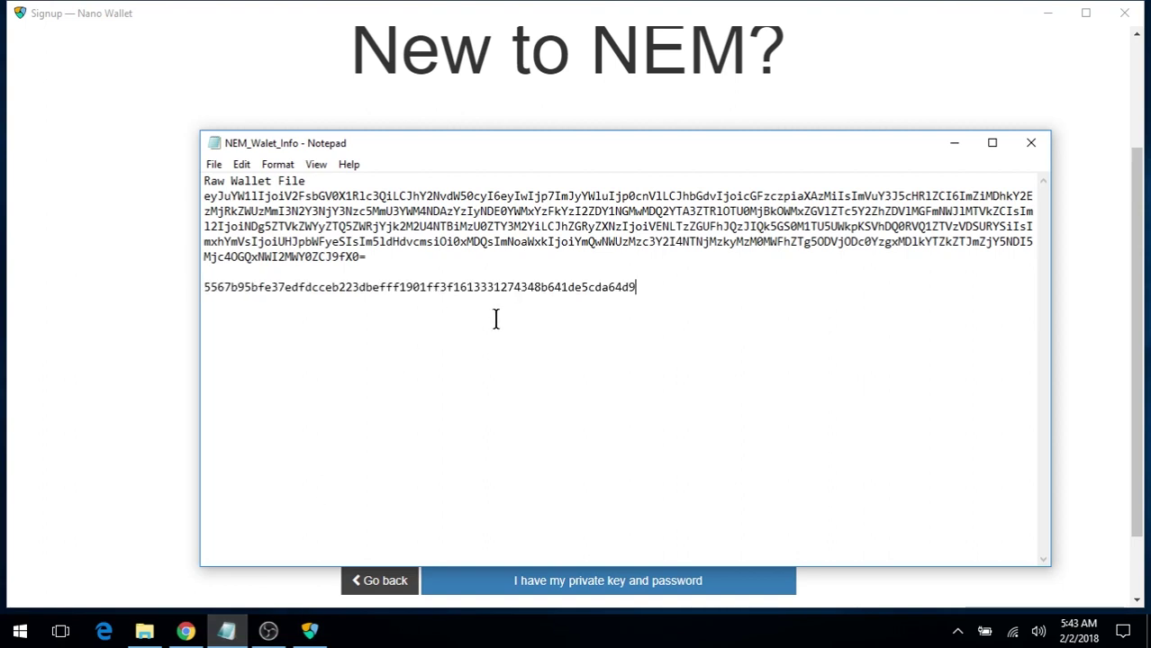
pyautogui.click(465, 270)
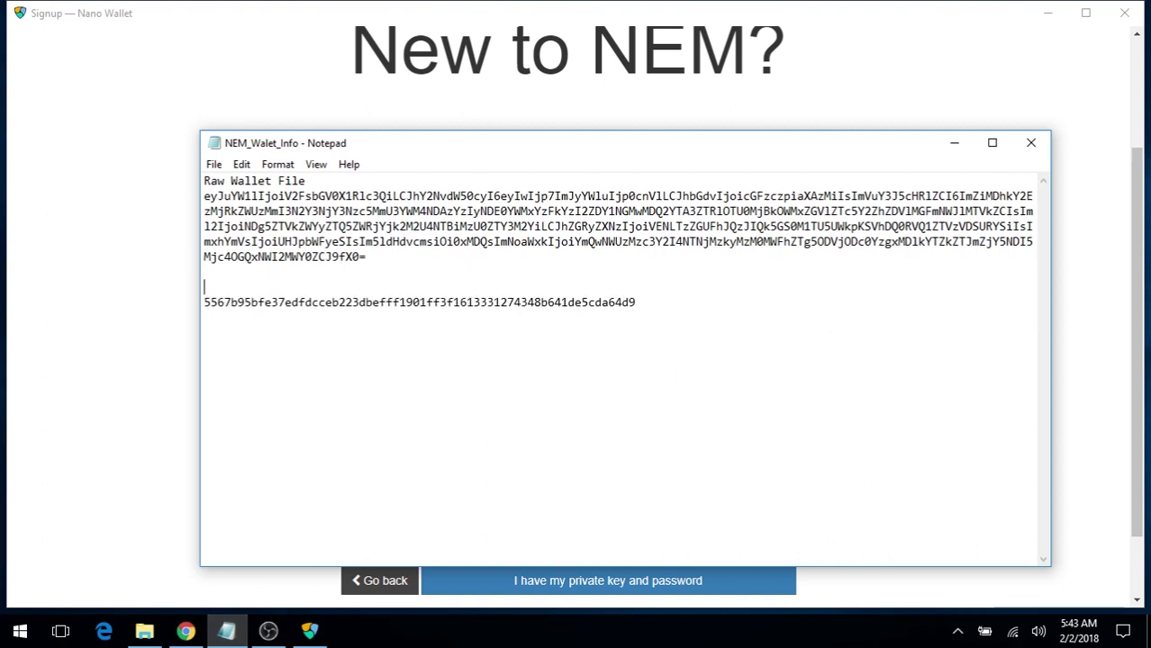
pyautogui.press('Return')
pyautogui.write('Pkey')
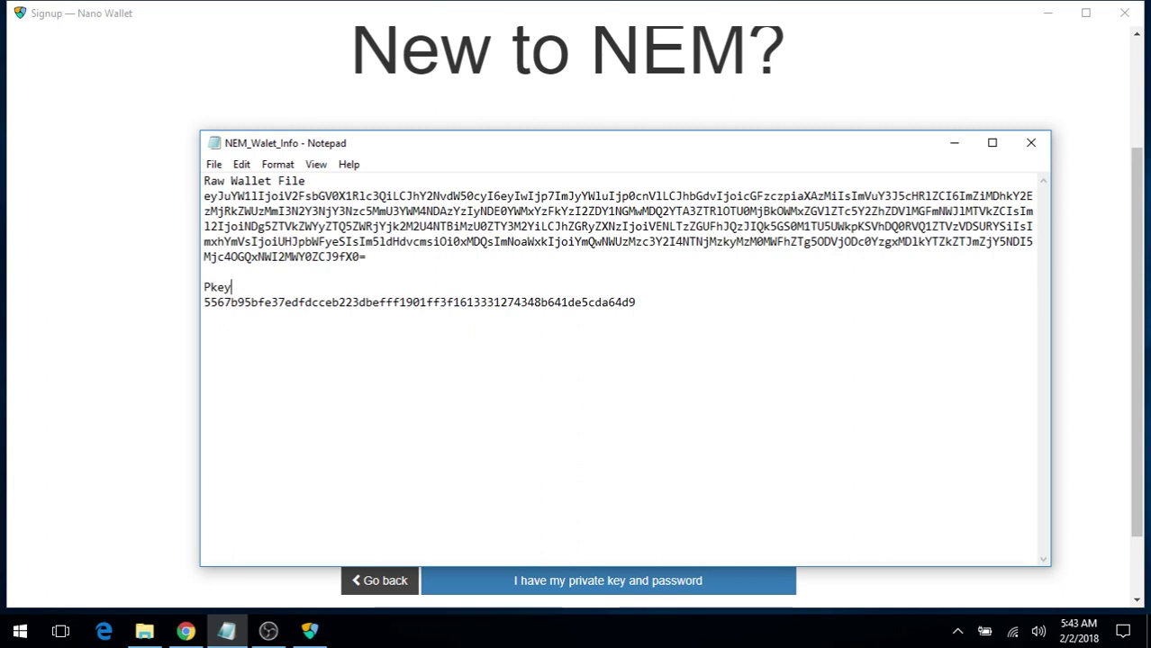
# - Confirm 'I have my private key and password', then agree to finish creating the wallet
pyautogui.click(189, 396)
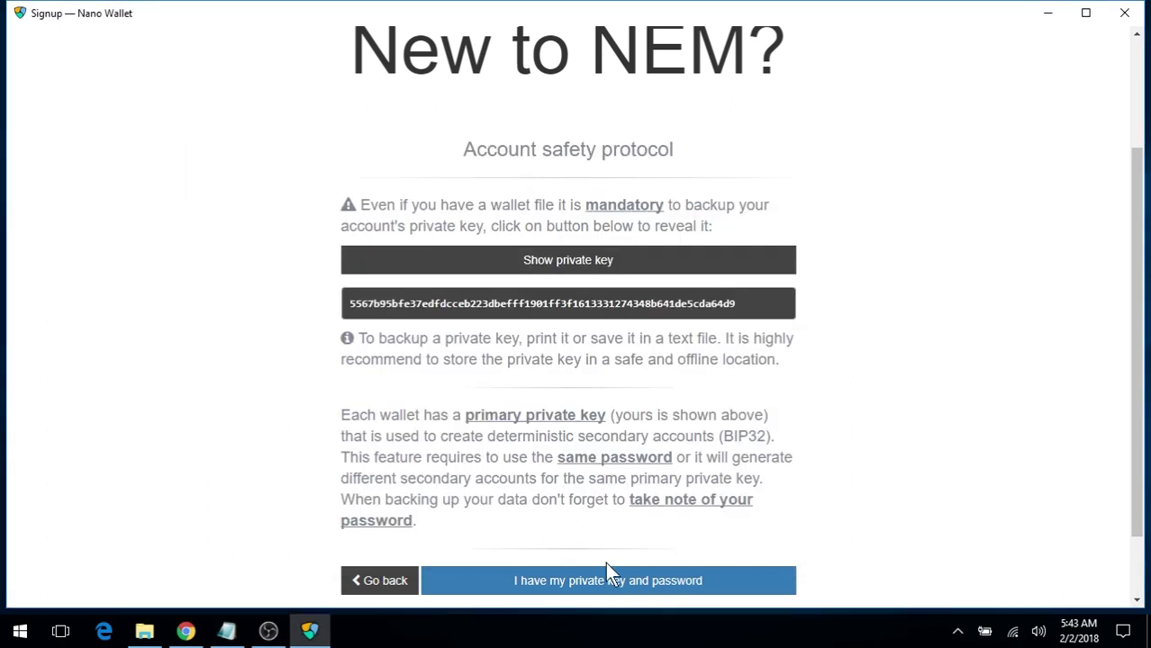
pyautogui.scroll(-1, 595, 517)
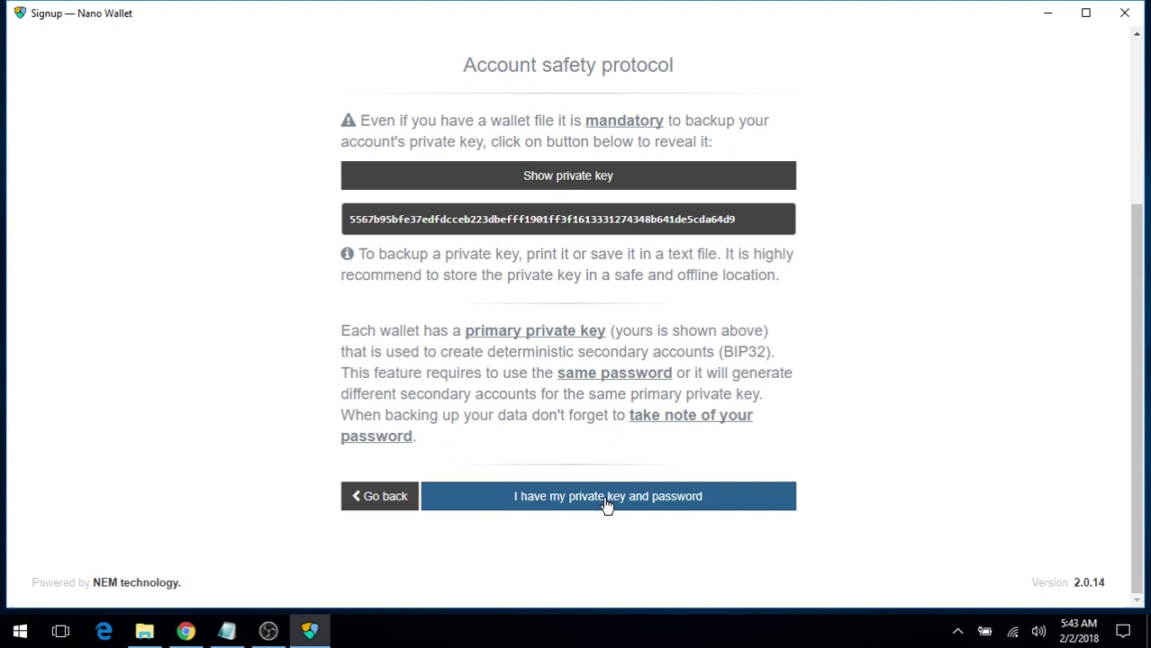
pyautogui.click(606, 505)
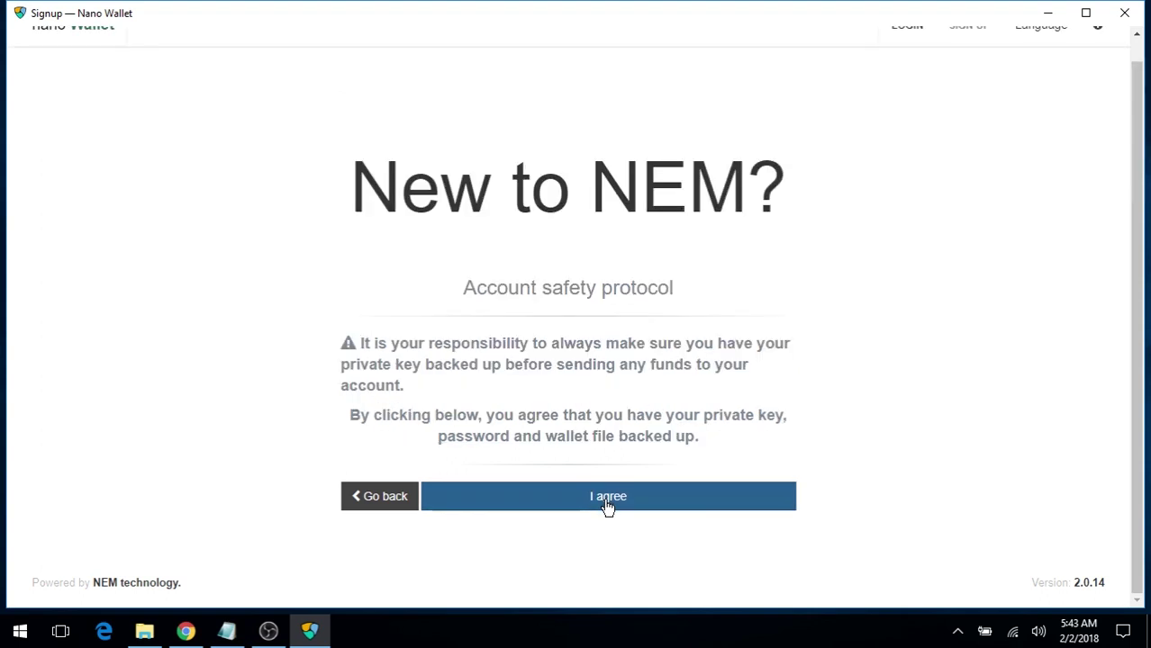
pyautogui.click(608, 506)
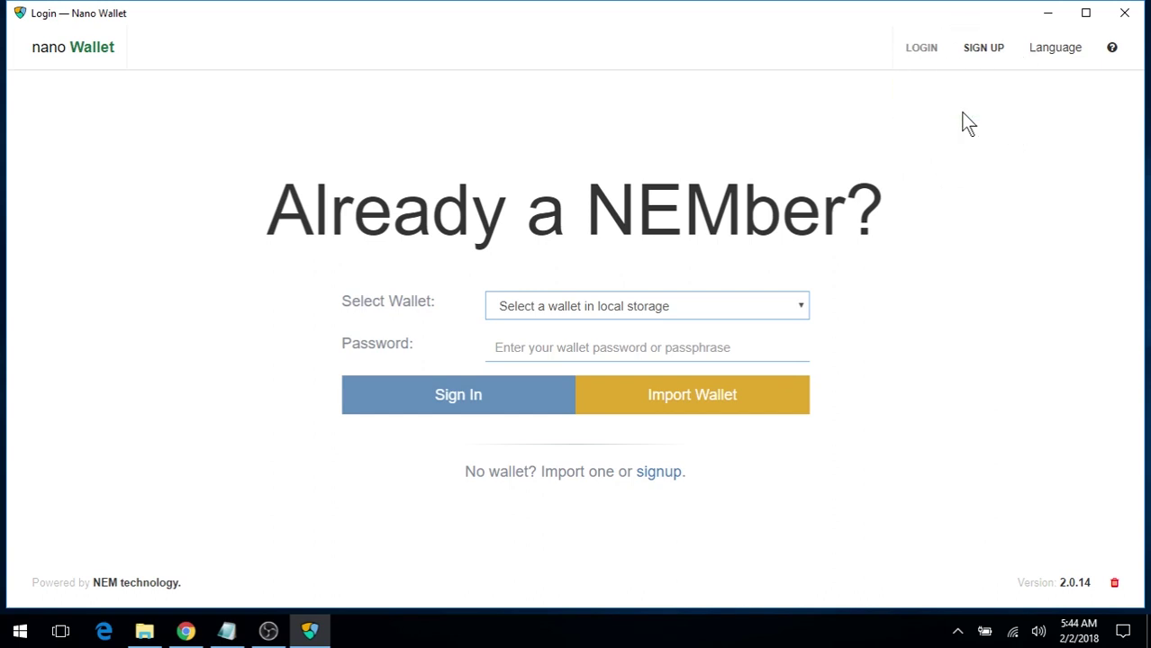
# - Select Wallet_Test from the wallet list, enter its password and sign in
pyautogui.click(720, 306)
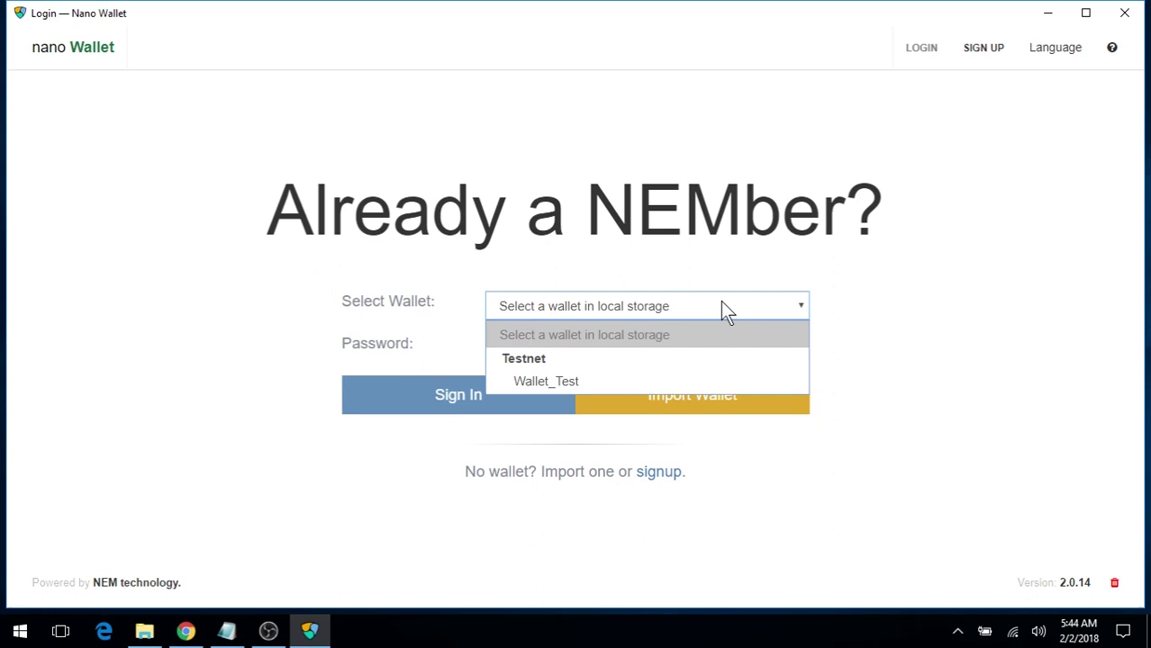
pyautogui.click(679, 381)
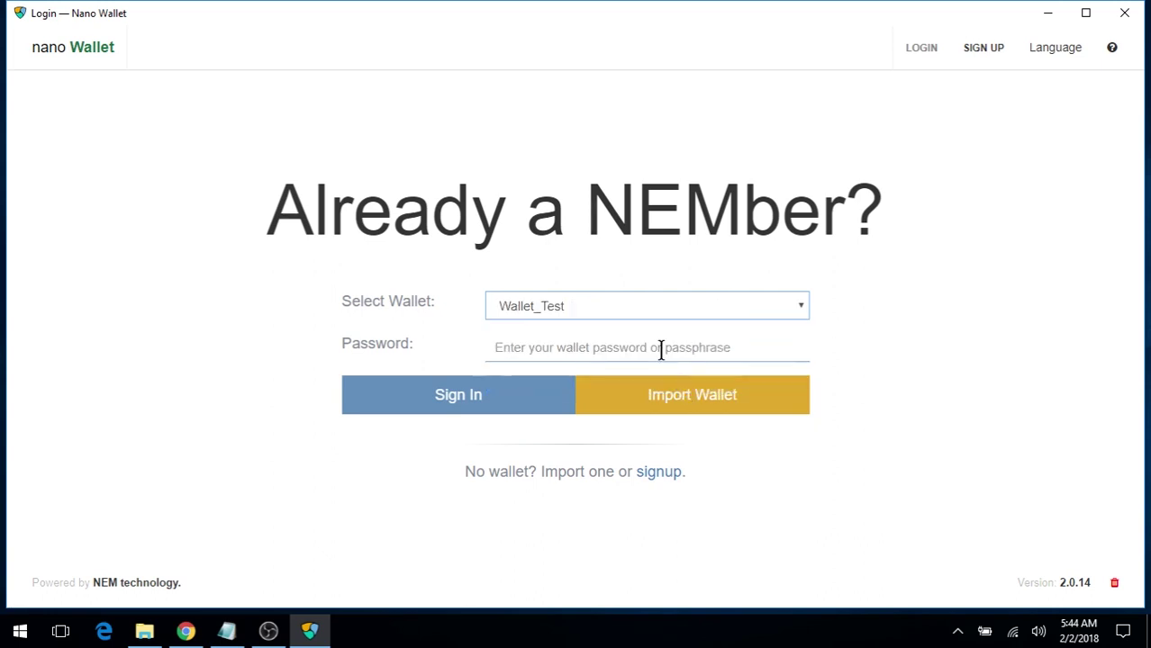
pyautogui.click(660, 348)
pyautogui.write('••••••••••••')
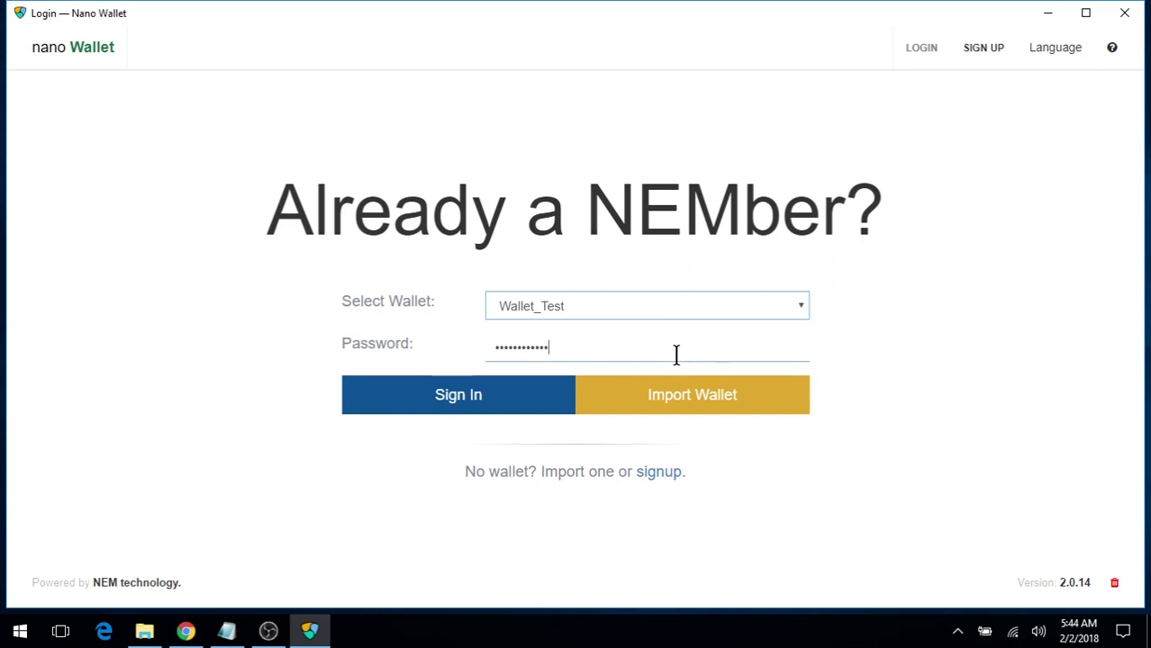
pyautogui.click(475, 394)
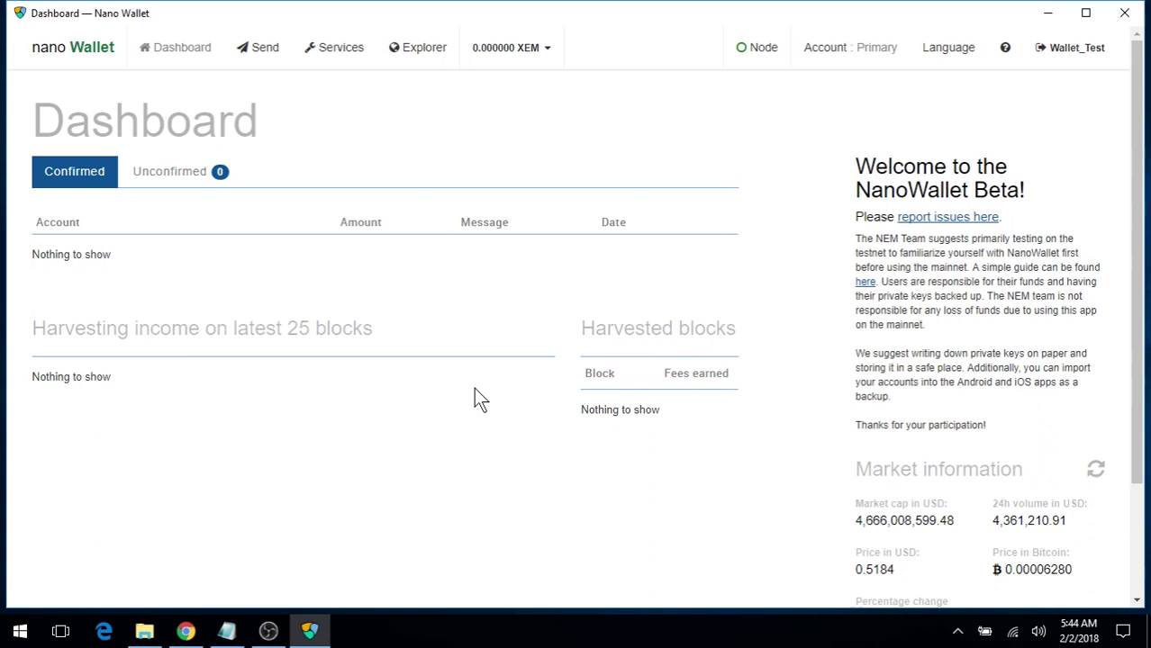
# - Open the Account: Primary details and copy its address, dismissing the 'Address copied!' alert
pyautogui.click(843, 52)
pyautogui.click(844, 52)
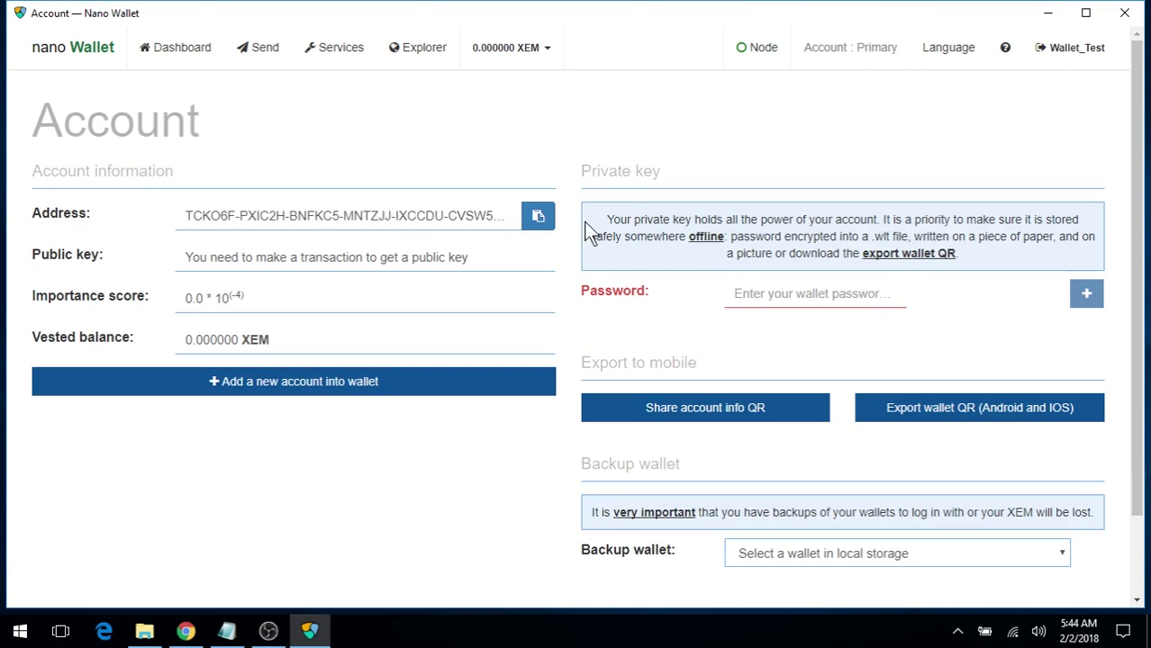
pyautogui.click(538, 218)
pyautogui.click(538, 218)
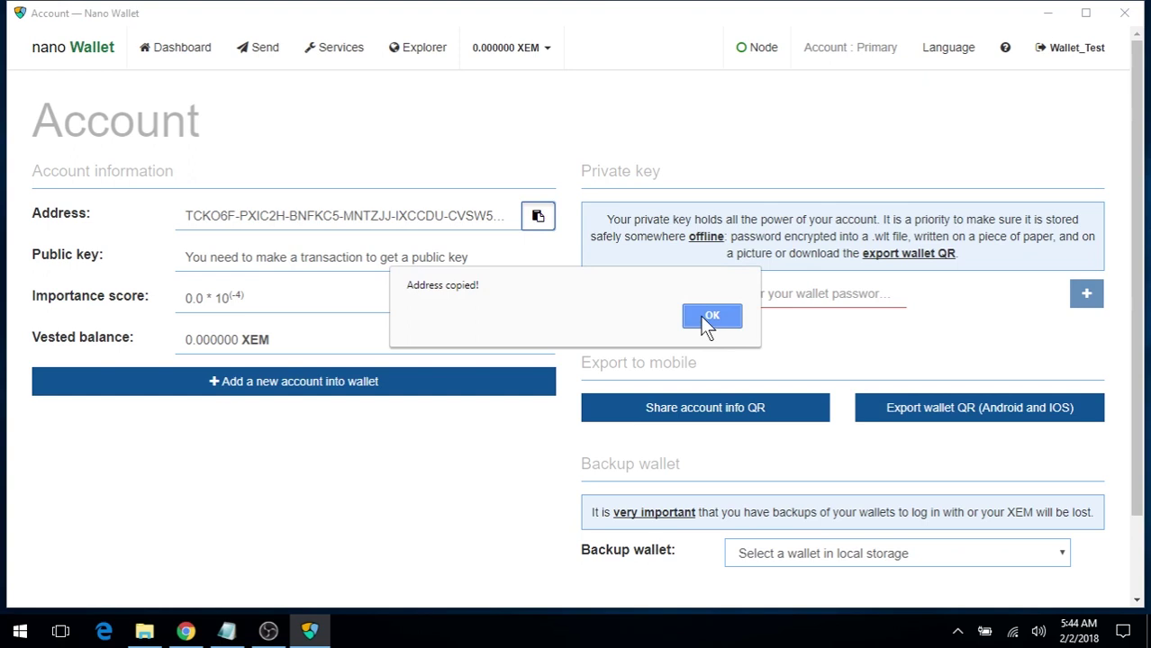
pyautogui.click(708, 320)
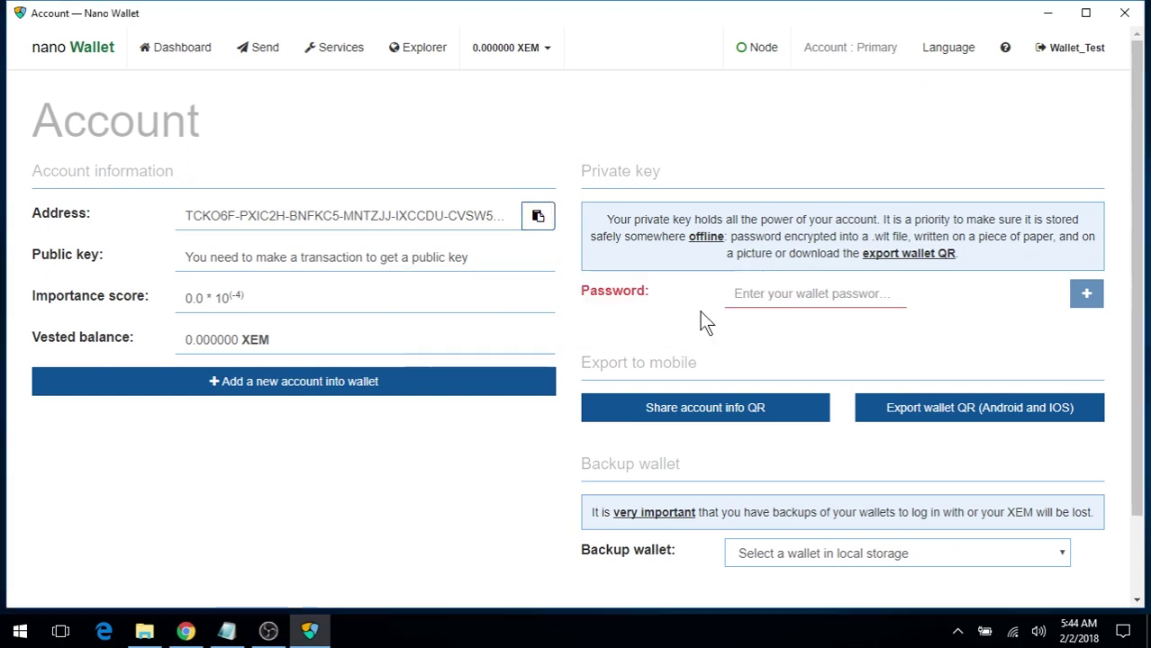
# - Paste the wallet address below the private key under a 'MEM Wallet Address' label, then close Notepad
pyautogui.click(227, 632)
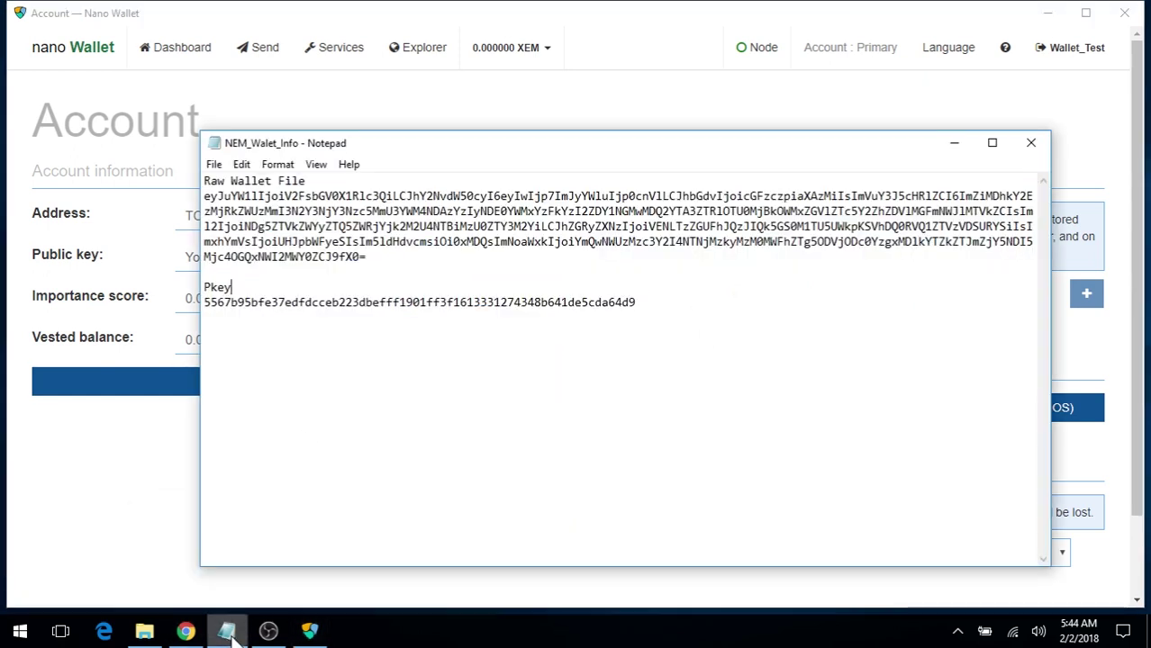
pyautogui.click(688, 318)
pyautogui.press('Return')
pyautogui.hotkey('ctrl', 'v')
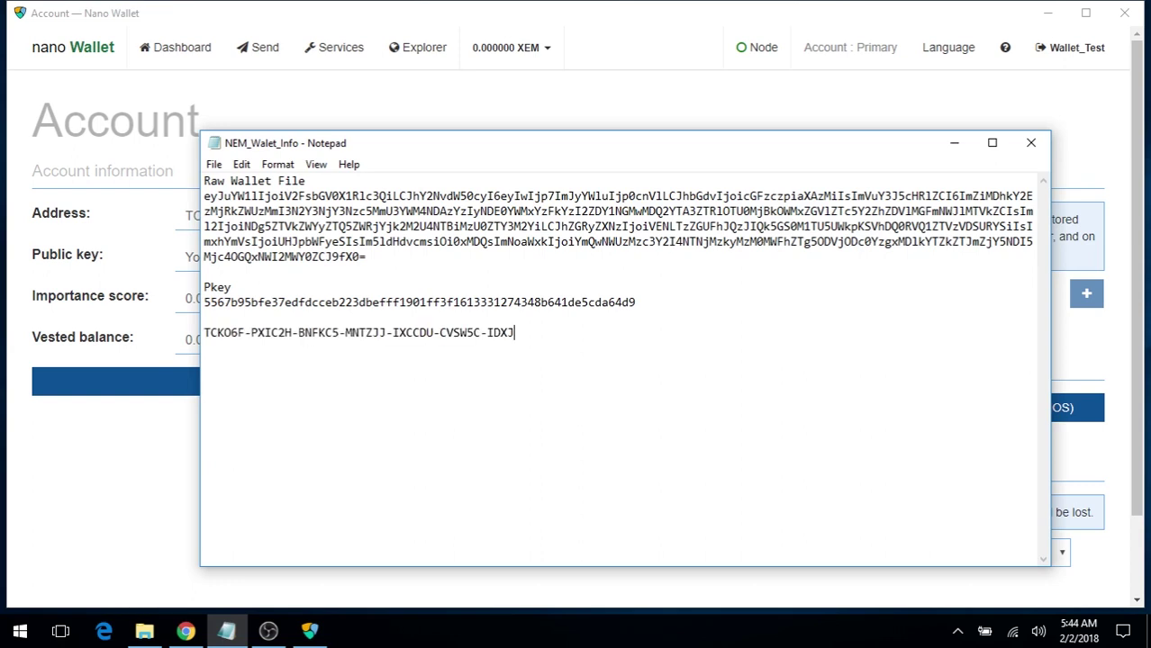
pyautogui.press('Home')
pyautogui.click(367, 319)
pyautogui.press('Return')
pyautogui.write('M')
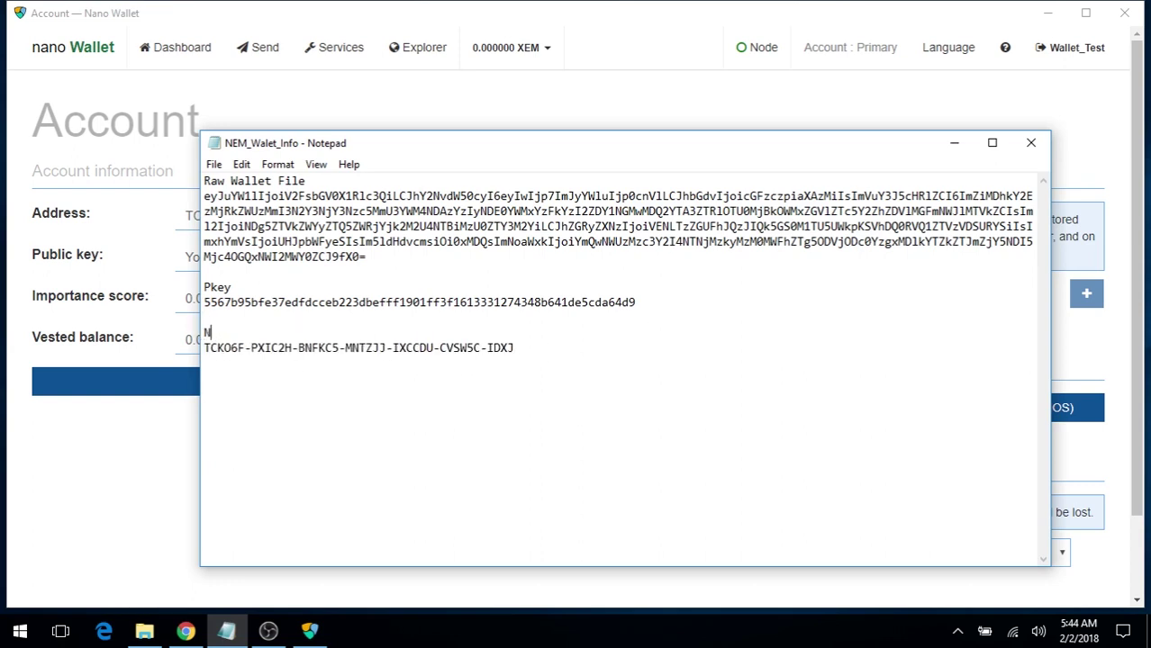
pyautogui.write('EM Wallet Address')
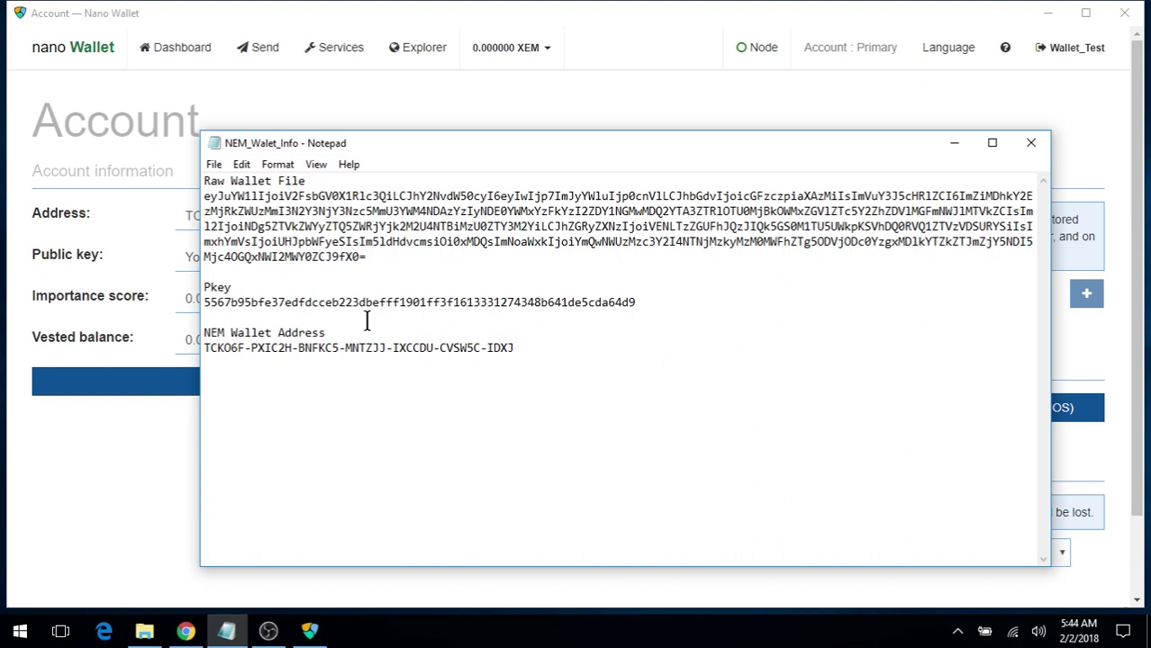
pyautogui.click(1031, 146)
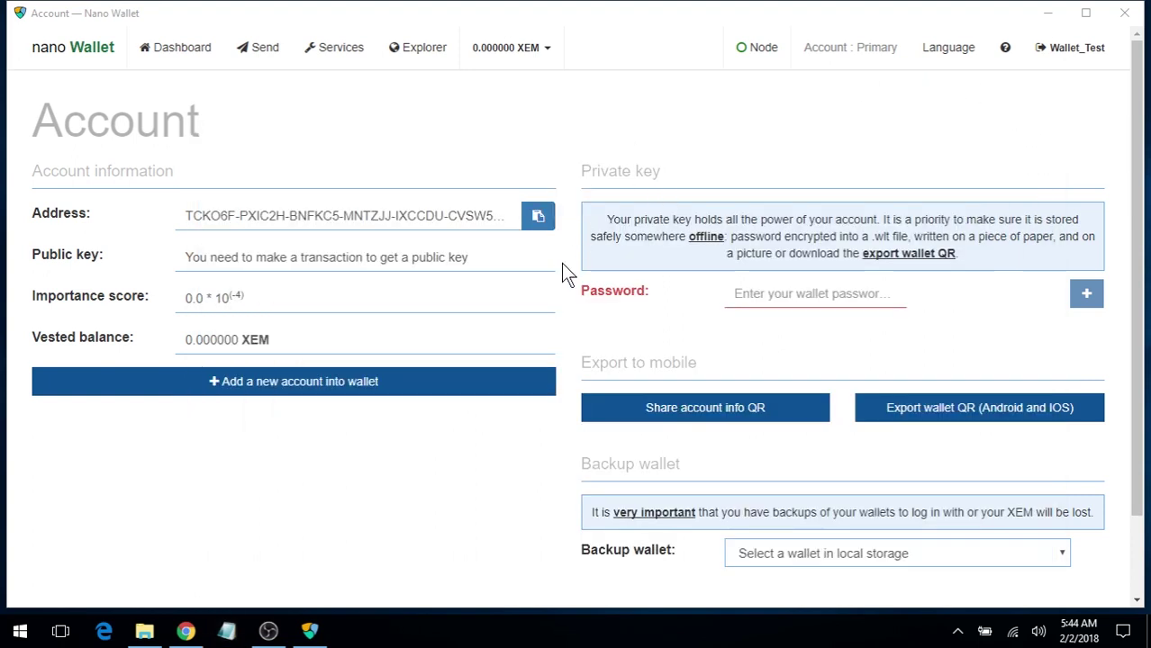
# - Switch to Chrome's NEM::Helpdesk Telegram tab at t.me/nemhelpdesk
pyautogui.click(185, 630)
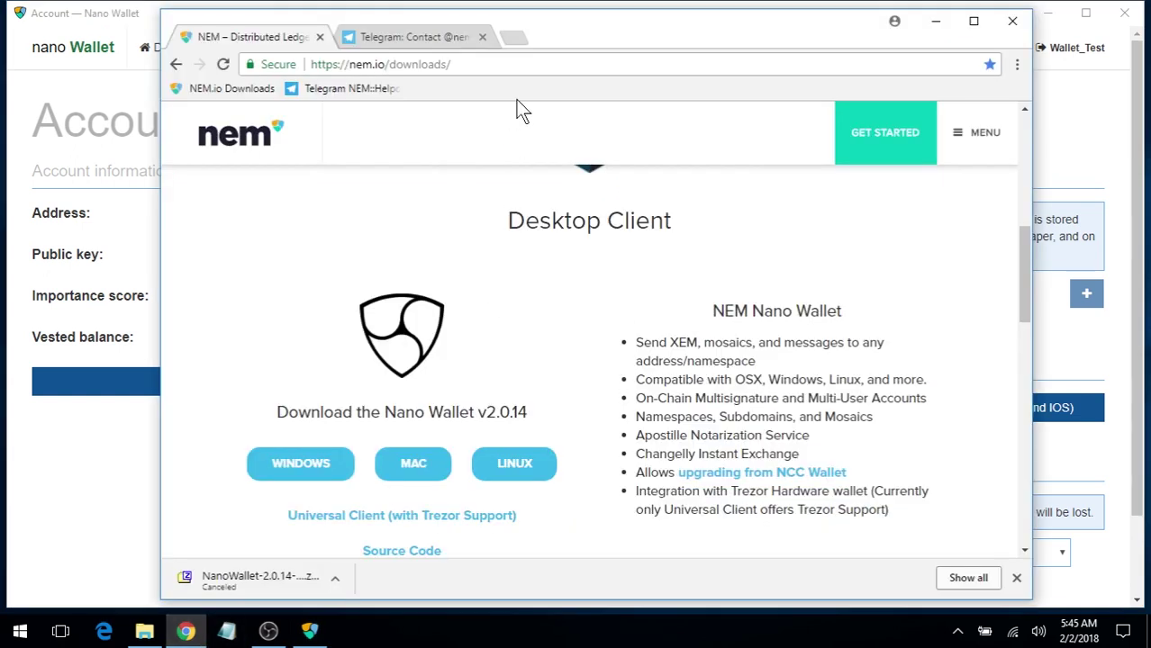
pyautogui.click(404, 40)
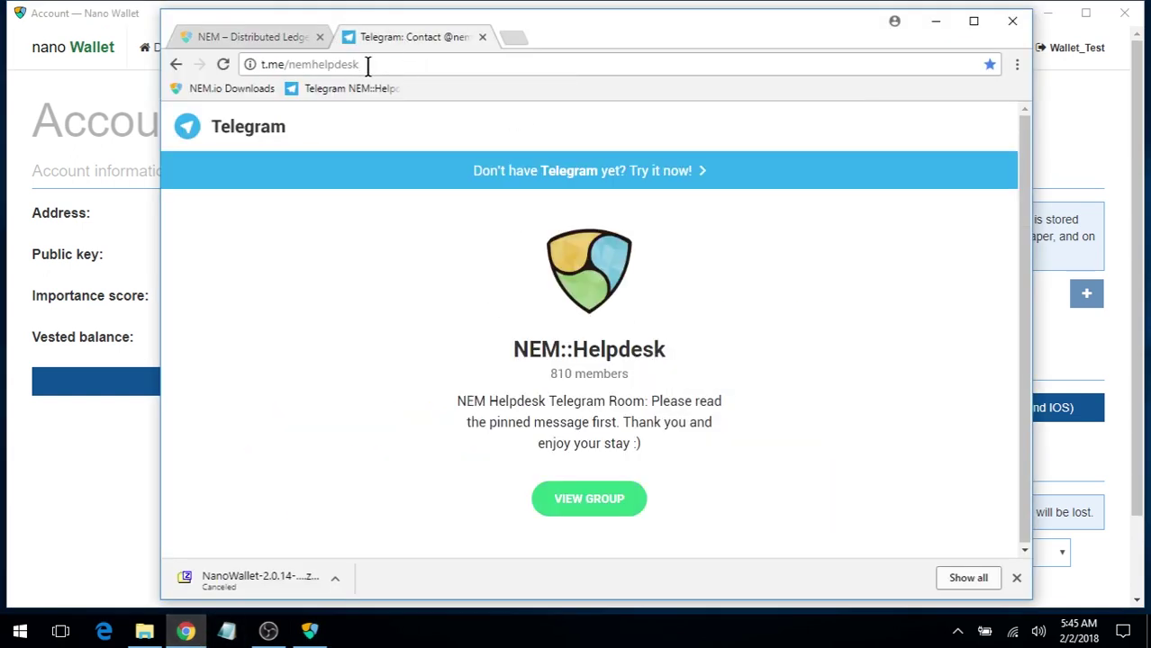
pyautogui.moveTo(360, 64); pyautogui.dragTo(288, 65)
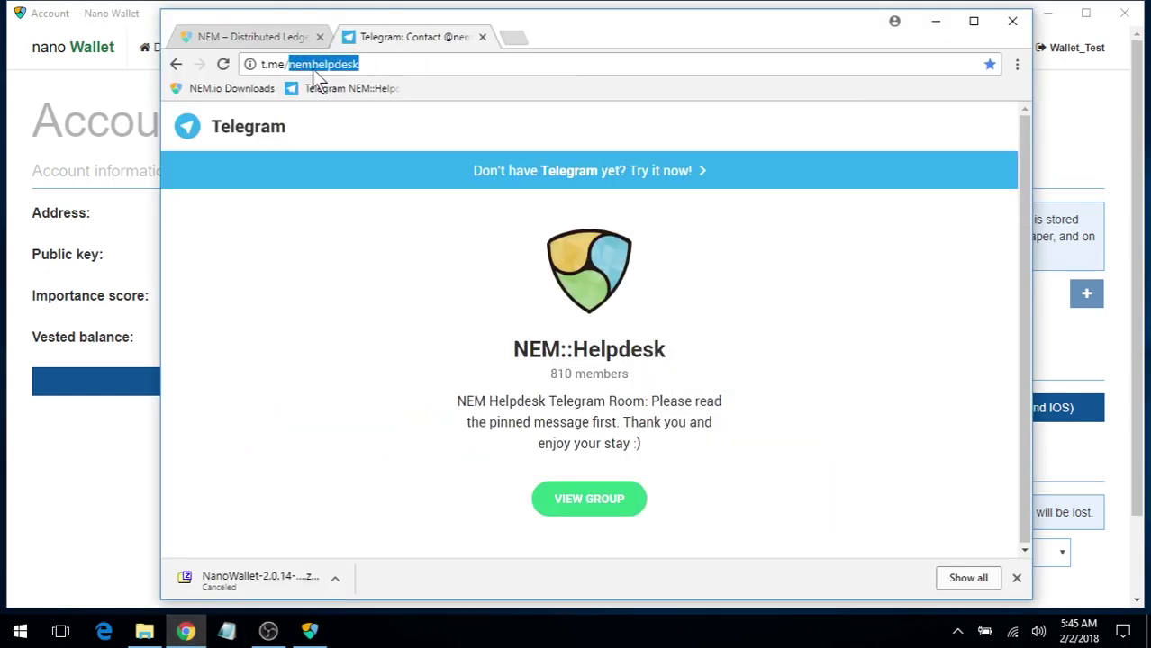
pyautogui.click(383, 64)
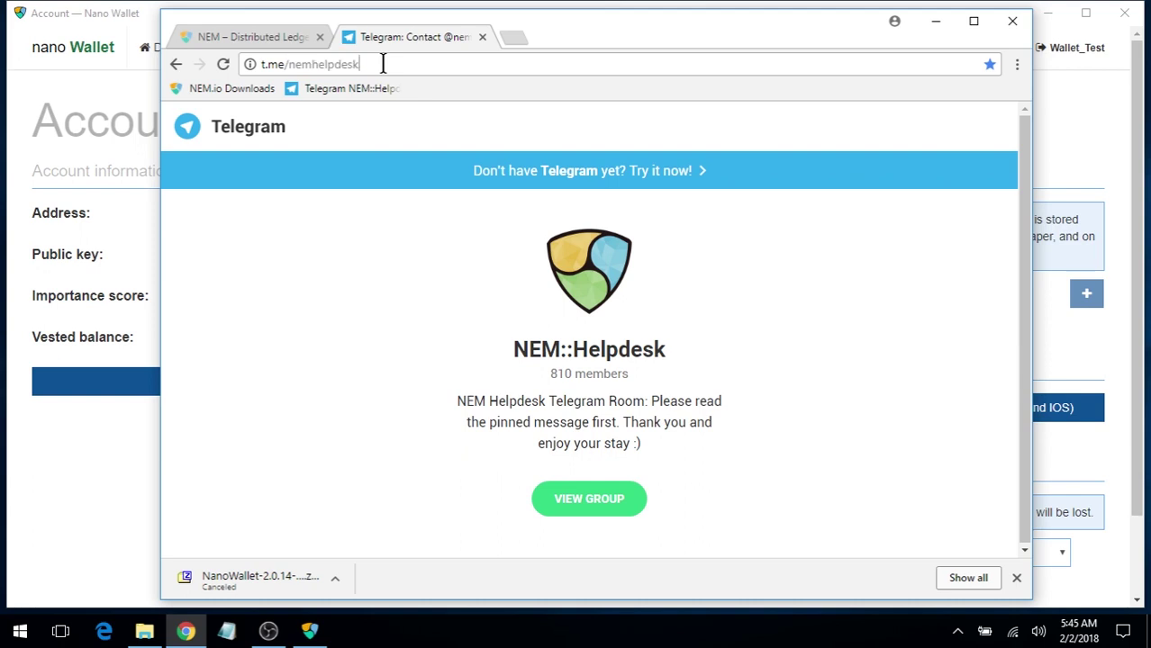